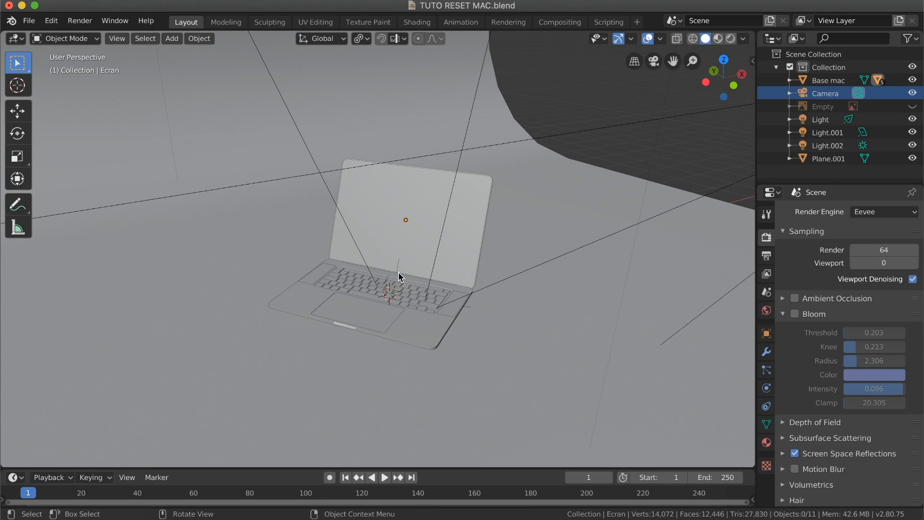
- Inspect the laptop model from several angles and through the scene camera
scroll(398, 272, "left", 3)
scroll(398, 272, "right", 2)
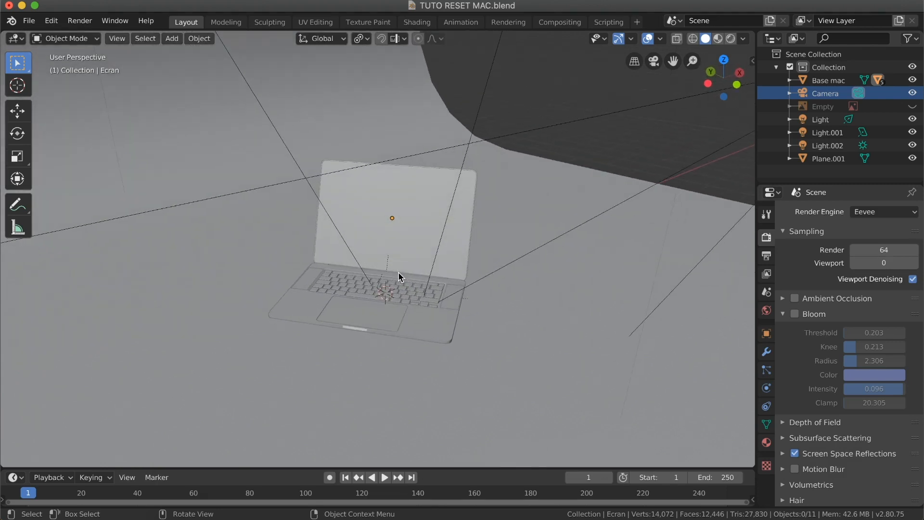
scroll(397, 271, "right", 3)
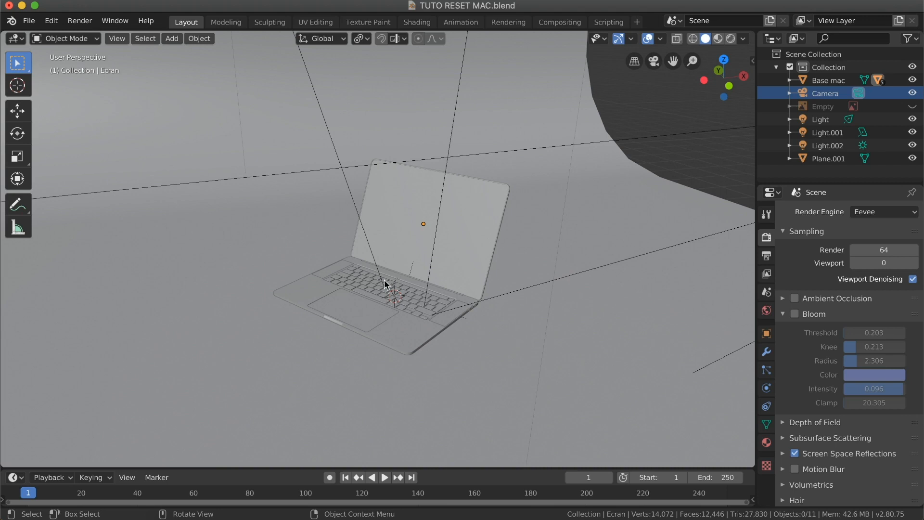
scroll(385, 281, "left", 3)
scroll(385, 280, "right", 3)
scroll(385, 280, "right", 2)
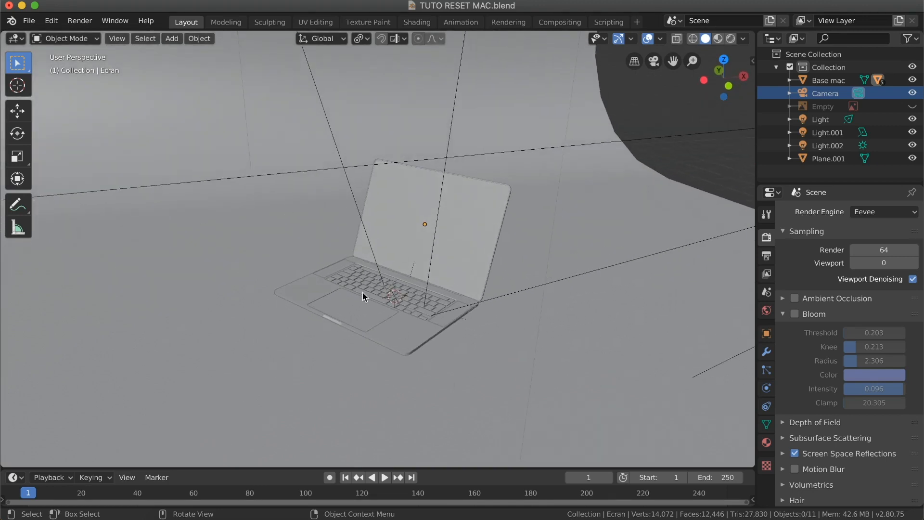
scroll(370, 292, "right", 2)
scroll(371, 289, "up", 6, "ctrl")
scroll(371, 289, "up", 2, "ctrl")
scroll(372, 289, "down", 3, "shift")
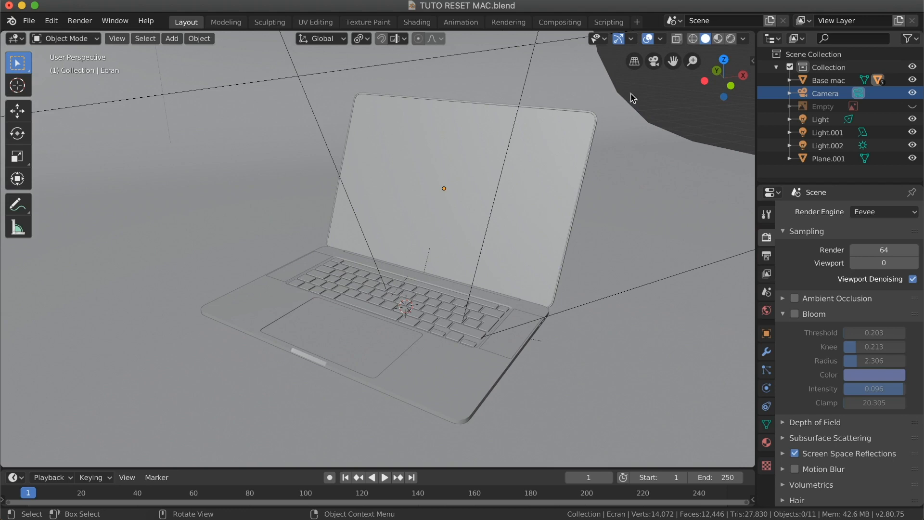
left_click(654, 61)
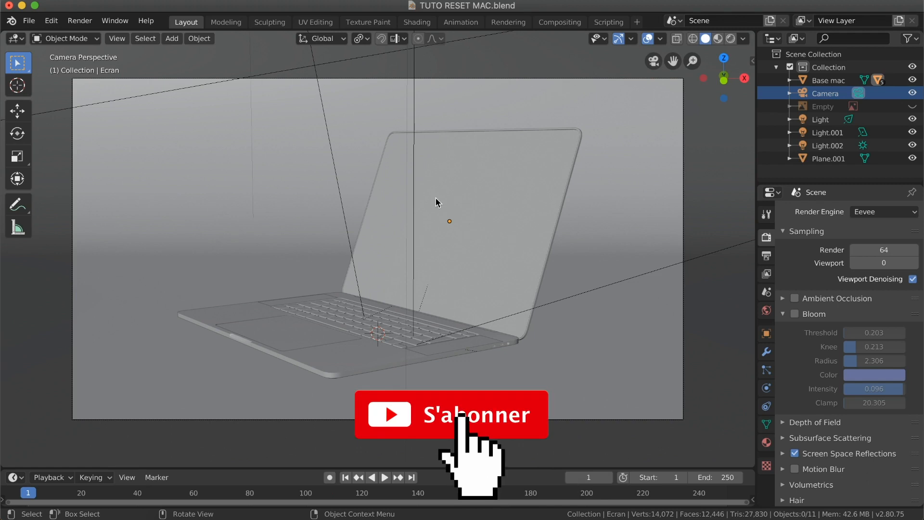
- Rotate the laptop base about 175° around the global Z axis so the back of the screen faces the camera
left_click(346, 360)
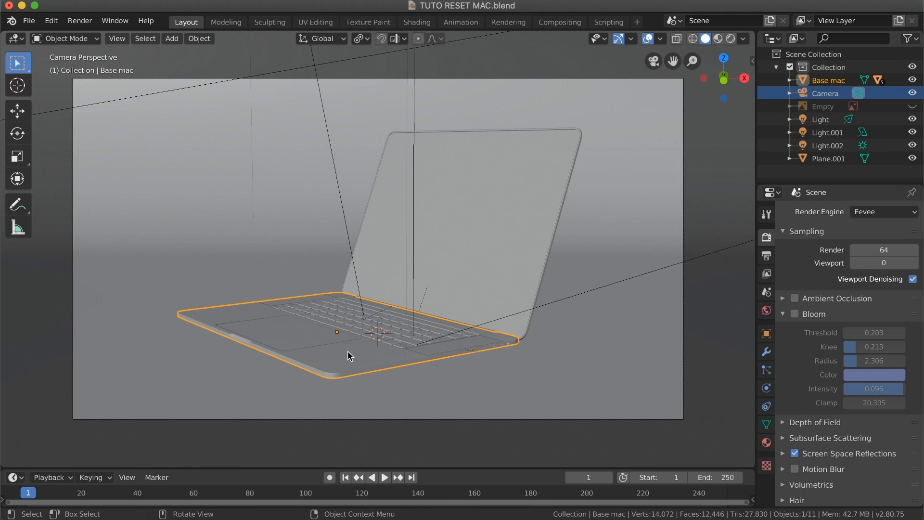
key("r")
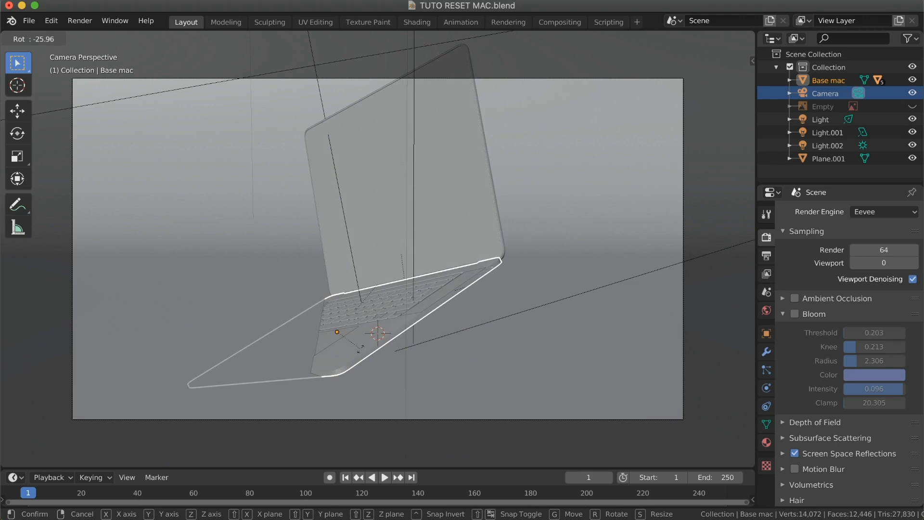
key("z")
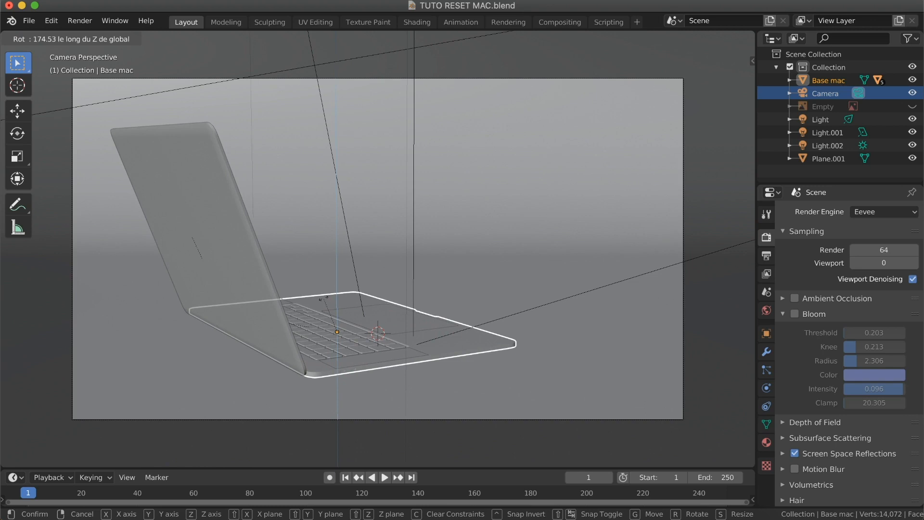
left_click(323, 296)
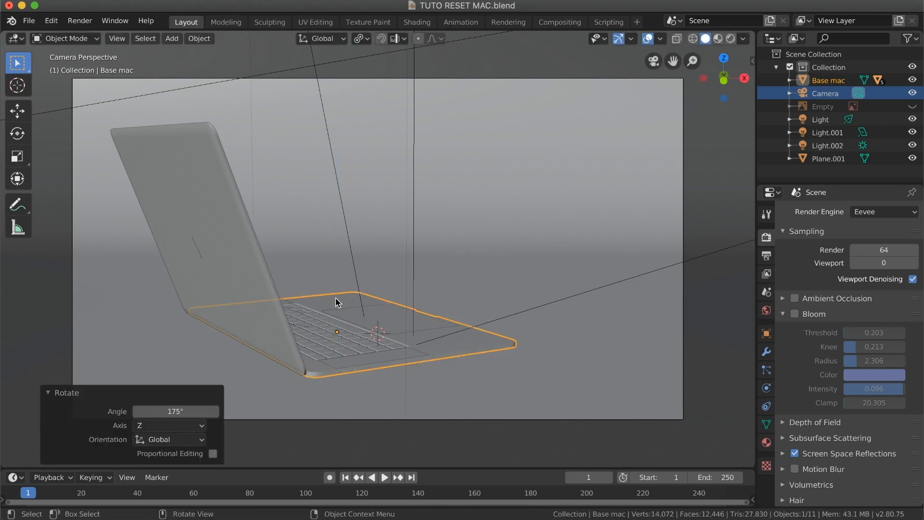
- Move the laptop base about 0.389 m along the X axis and preview the scene briefly in rendered shading
key("g")
key("x")
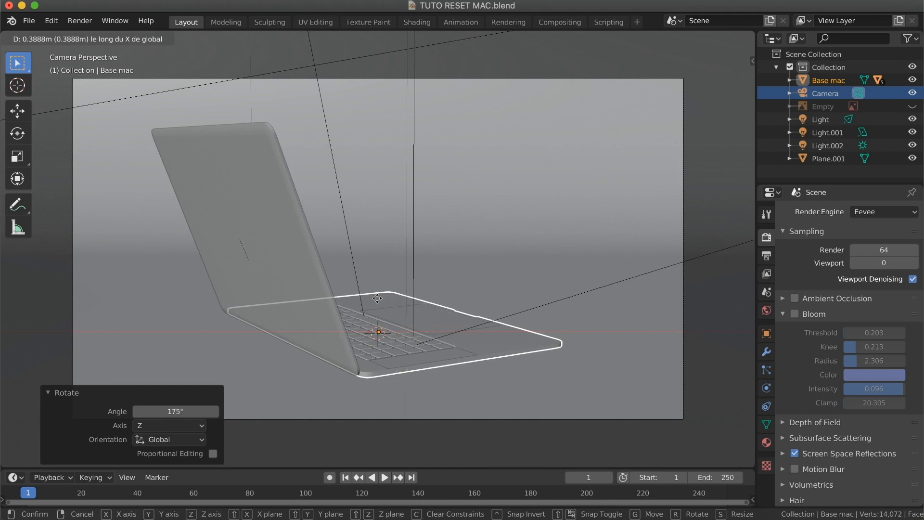
left_click(378, 299)
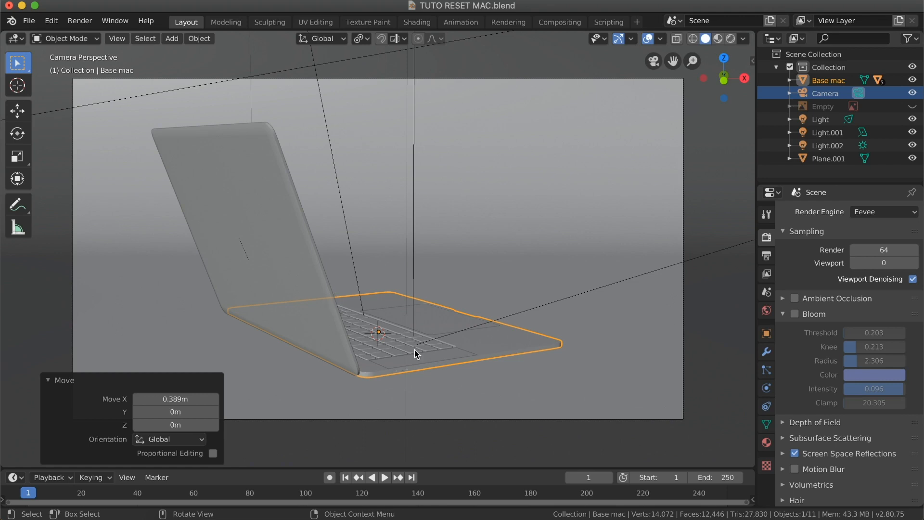
left_click(731, 38)
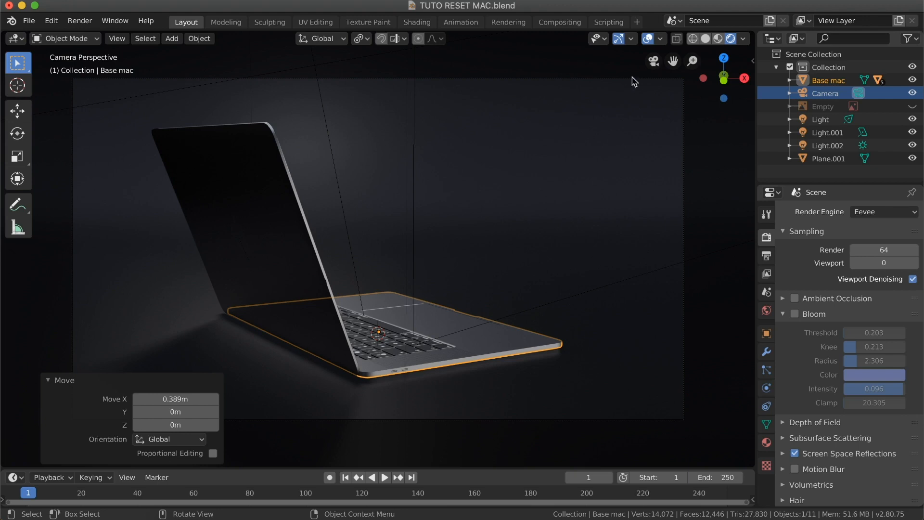
left_click(706, 38)
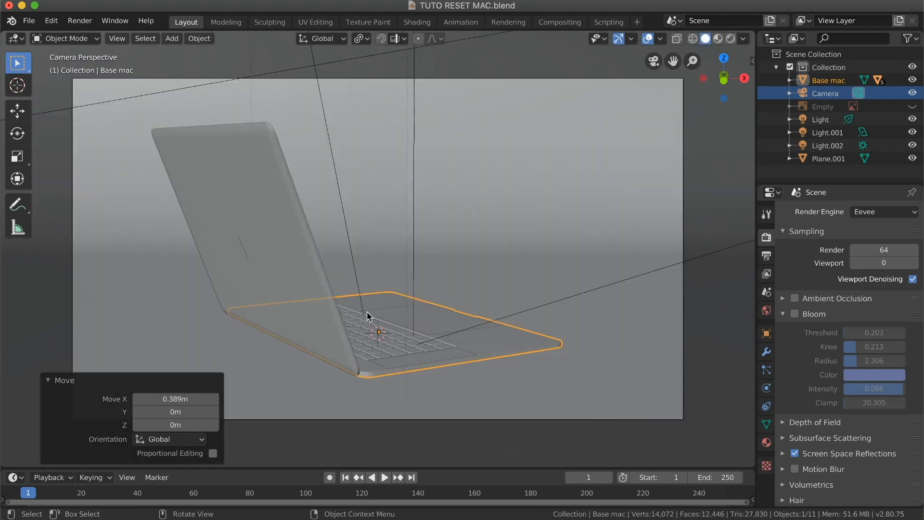
- Set the X rotation of the screen's hinge piece, Base de l'écran, to -2° and check the pose through the camera
middle_click_drag(371, 330, 276, 341)
left_click(275, 342)
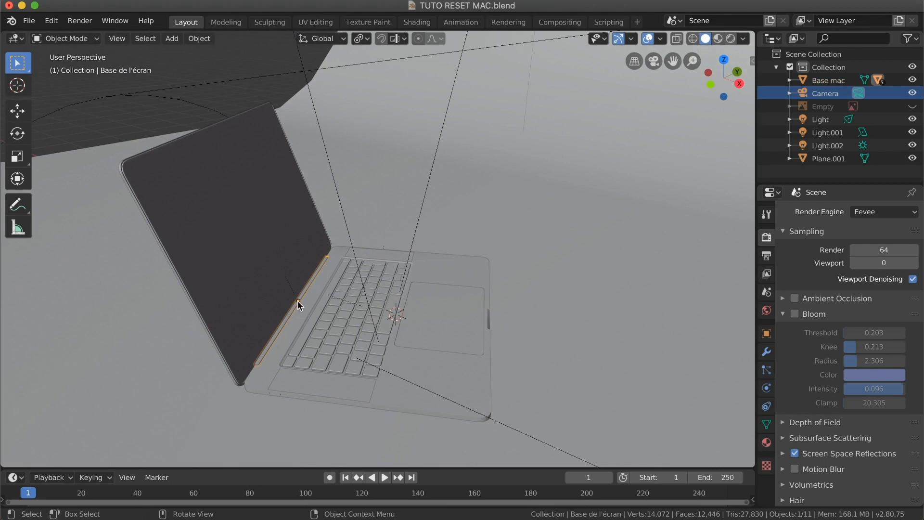
middle_click_drag(298, 308, 309, 303)
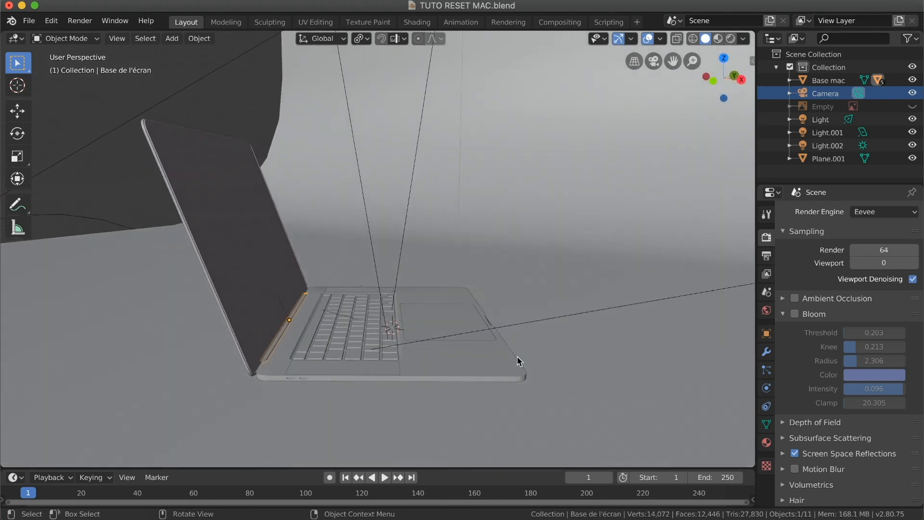
scroll(488, 374, "up", 3, "ctrl")
scroll(488, 374, "down", 3, "shift")
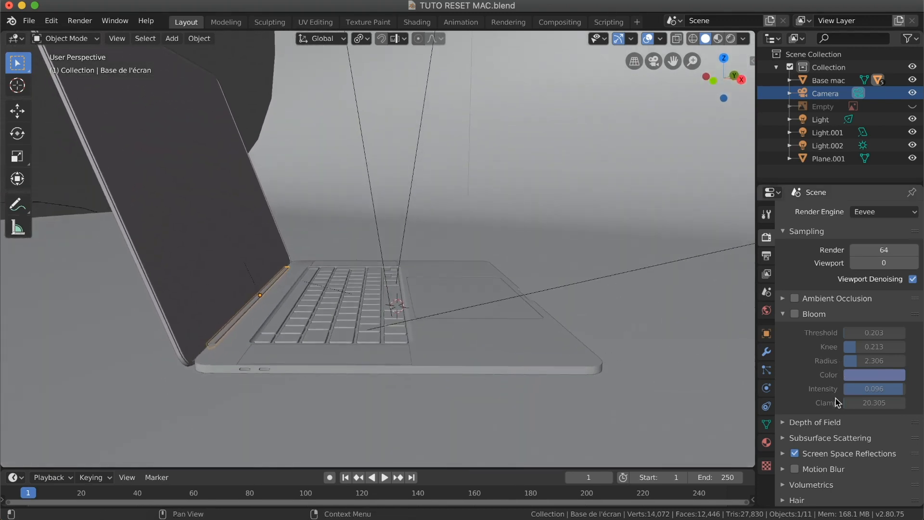
left_click(767, 333)
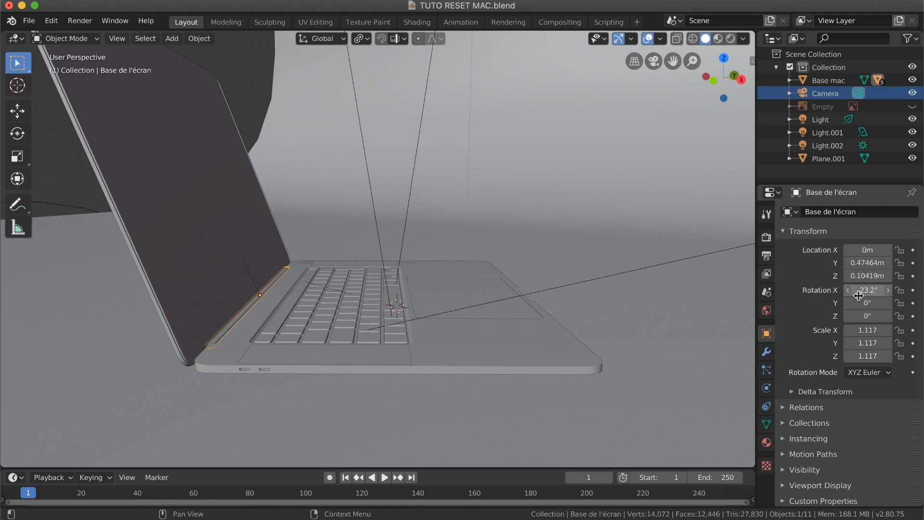
left_click_drag(853, 298, 905, 298)
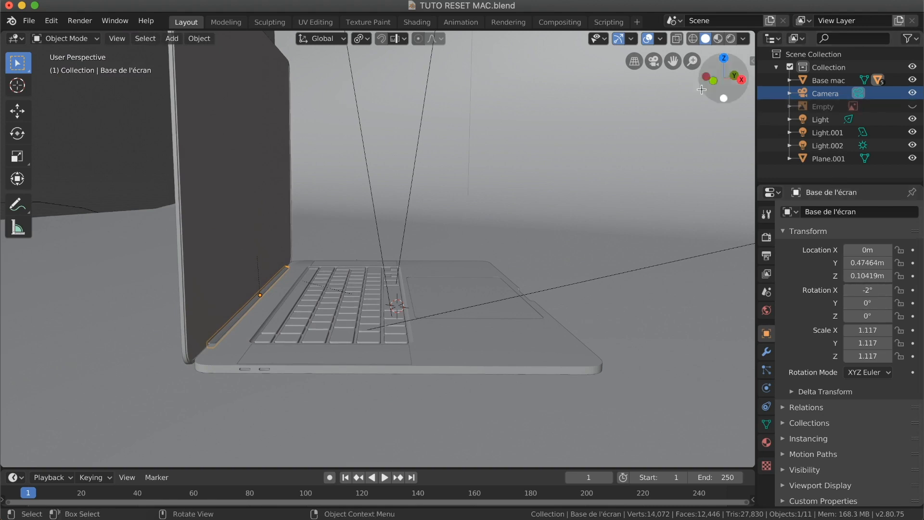
left_click(655, 61)
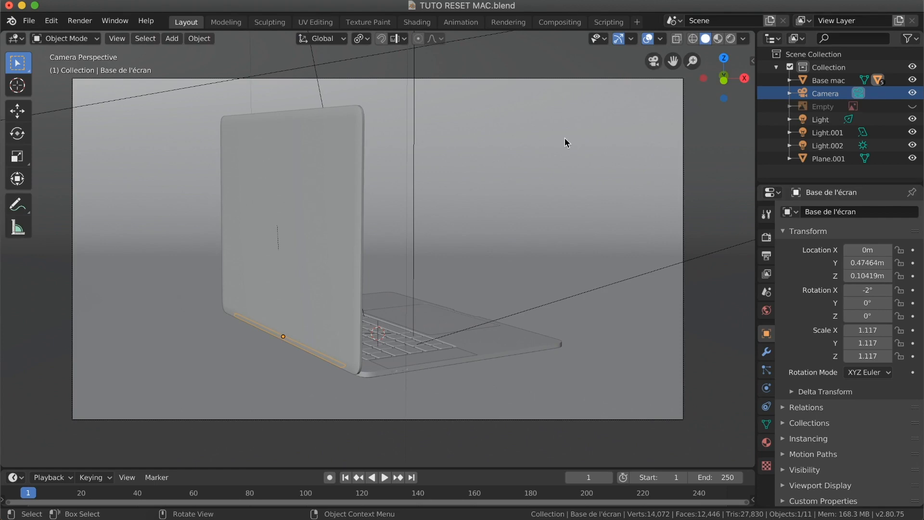
- Close the laptop lid by setting the X rotation of Base de l'écran to 87.2°
scroll(553, 191, "right", 10)
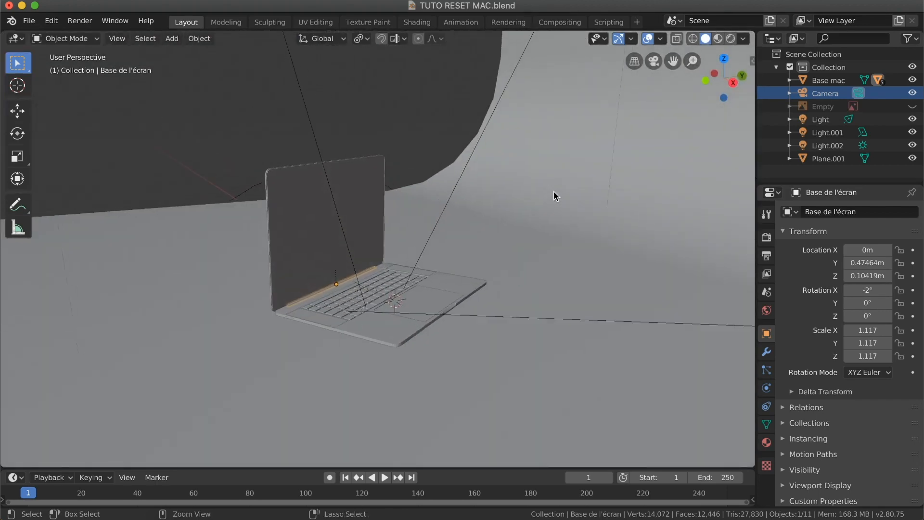
scroll(553, 191, "up", 4, "ctrl")
scroll(553, 192, "right", 6)
scroll(553, 192, "down", 3)
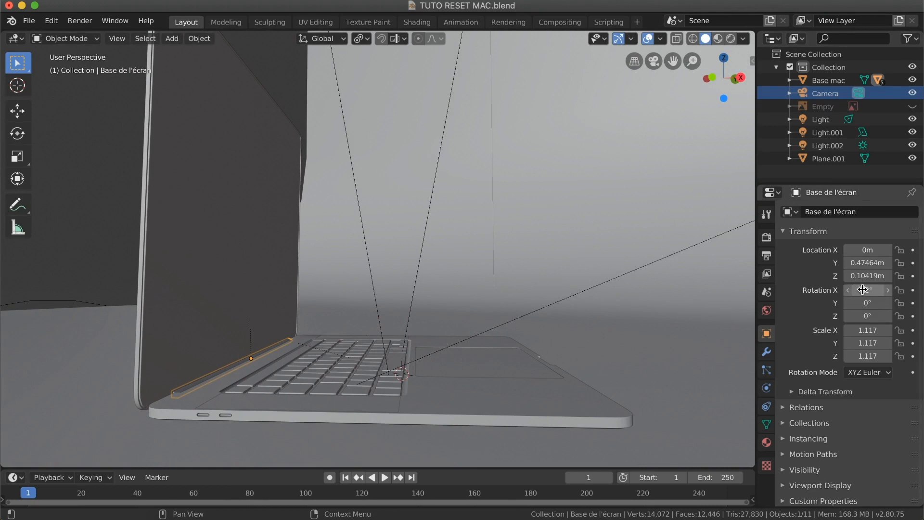
mouse_move(862, 289)
left_mouse_down()
mouse_move(840, 289)
mouse_move(872, 289)
mouse_move(858, 289)
left_mouse_up()
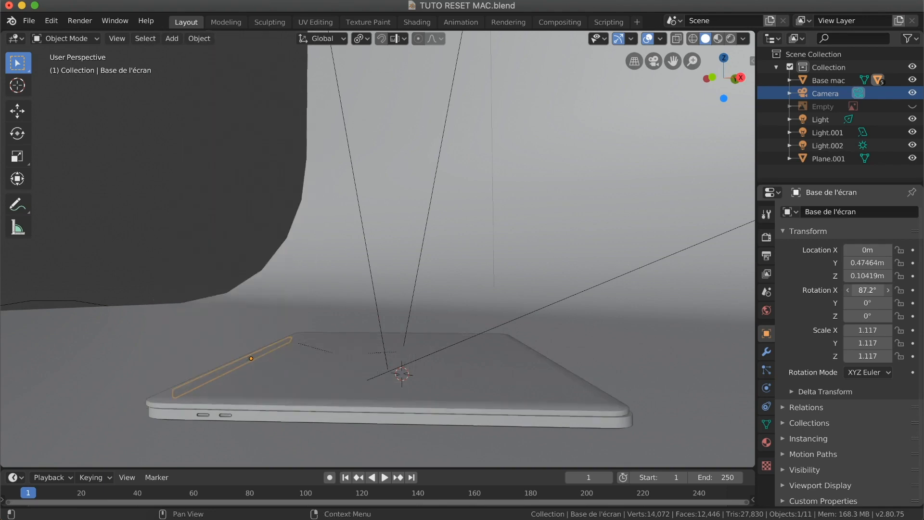
- Examine from the side and front how the closed lid fits against the laptop base
scroll(600, 348, "right", 4)
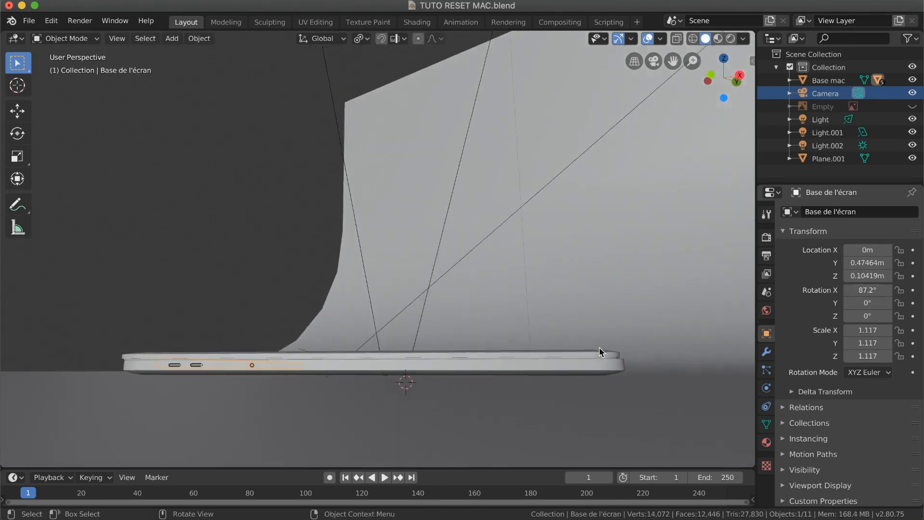
scroll(602, 351, "left", 2)
scroll(600, 352, "left", 5)
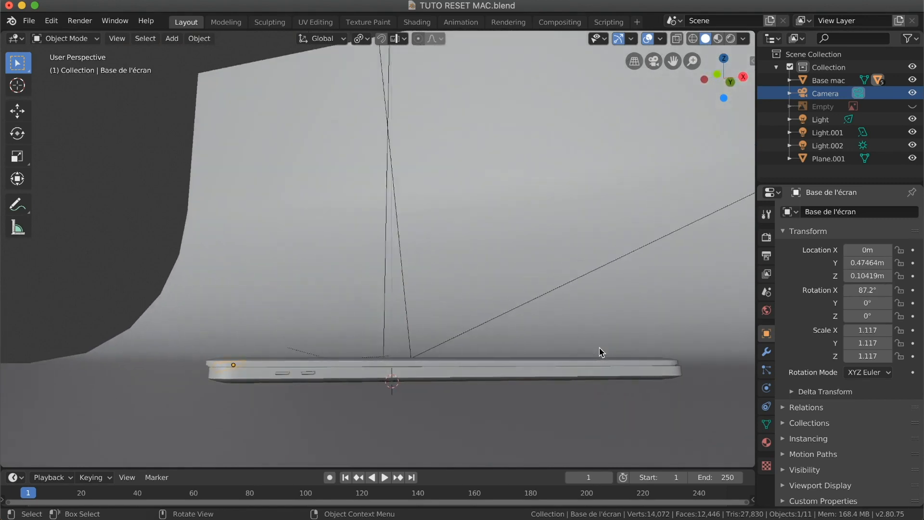
scroll(600, 351, "left", 10)
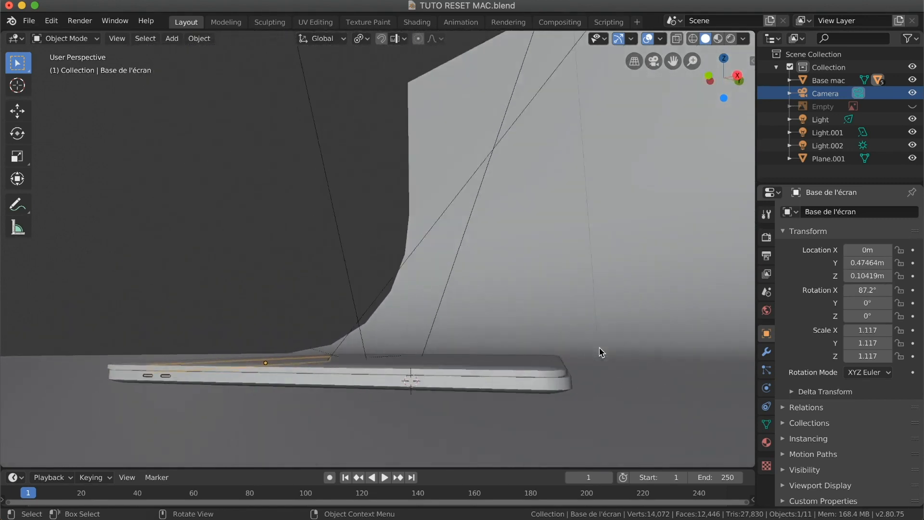
scroll(555, 398, "up", 1)
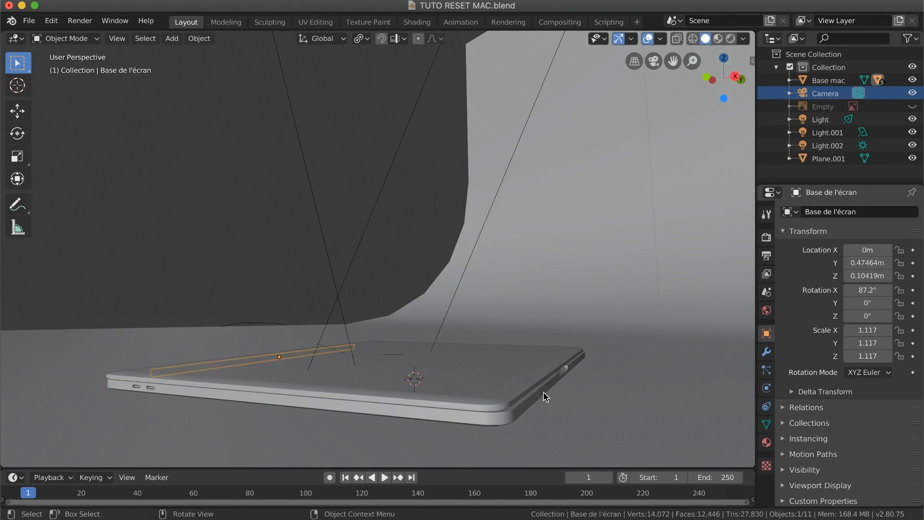
scroll(546, 395, "left", 4)
scroll(550, 391, "down", 5)
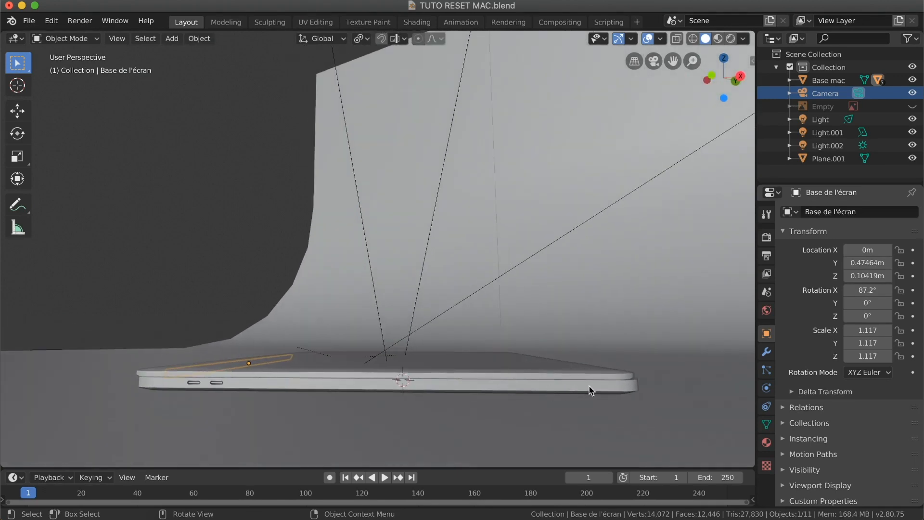
scroll(591, 383, "right", 4)
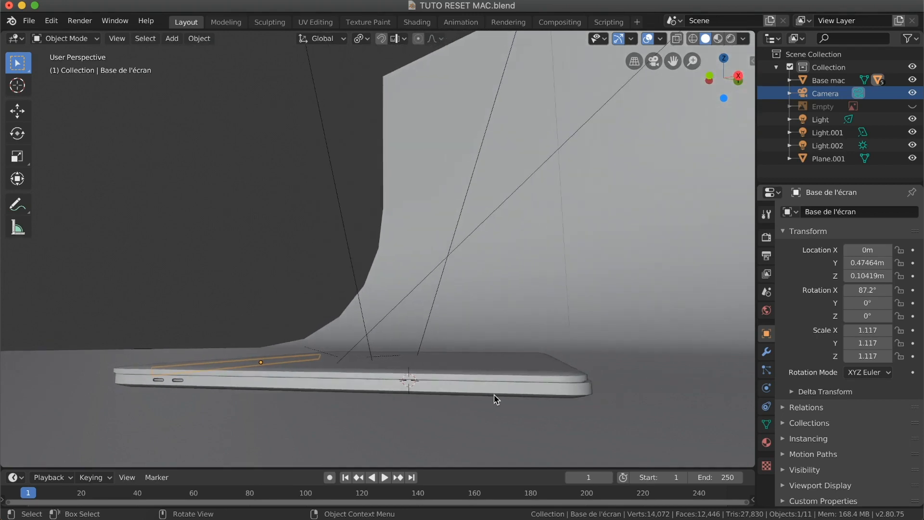
- Enlarge the timeline area and insert location keyframes for Base de l'écran at frame 1
left_click_drag(256, 467, 251, 427)
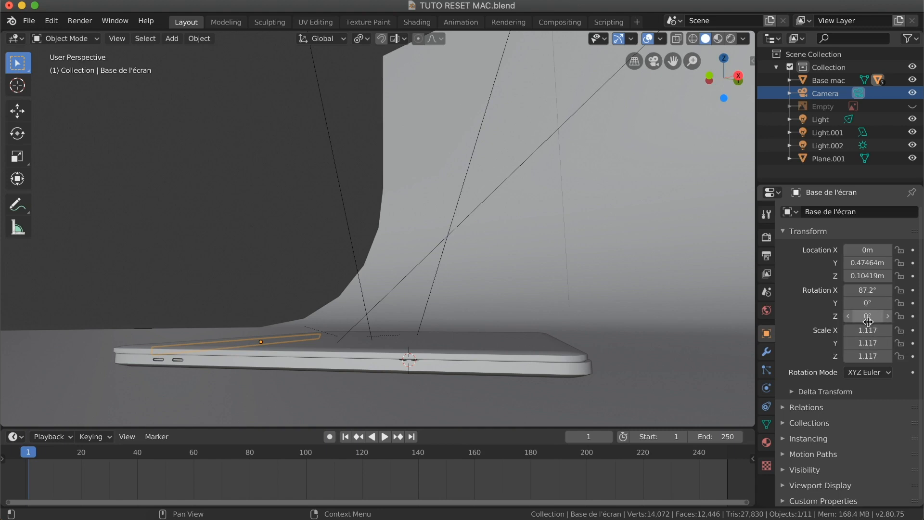
right_click(865, 274)
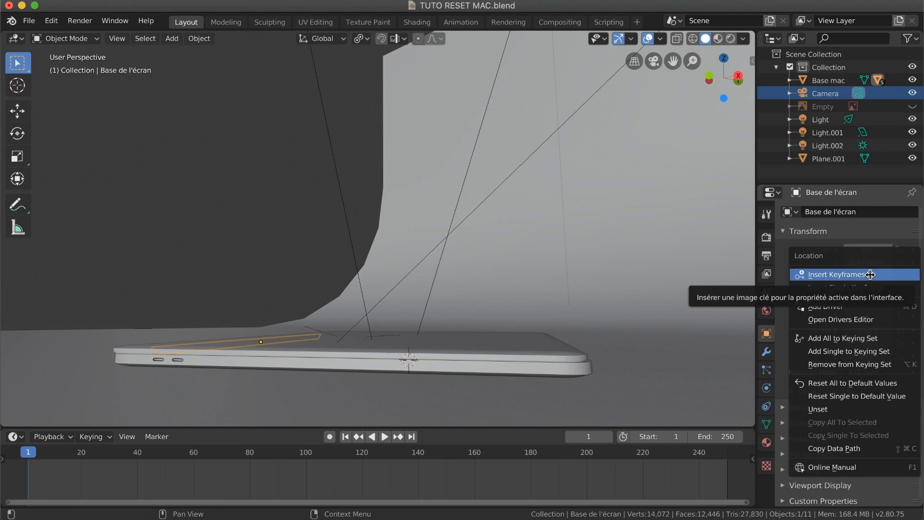
left_click(870, 274)
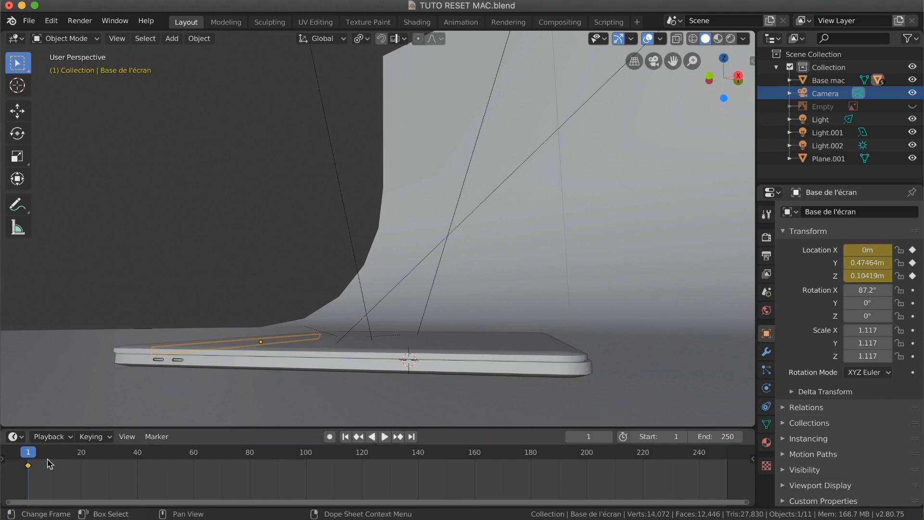
- Move the location keyframe of Base de l'écran along the timeline to frame 80
left_click_drag(28, 465, 193, 473)
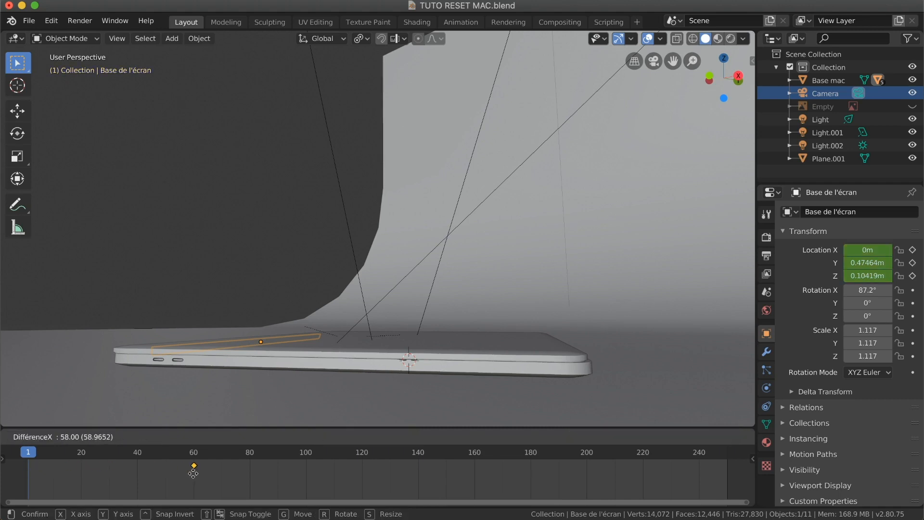
left_click_drag(193, 473, 220, 472)
left_click_drag(220, 472, 220, 473)
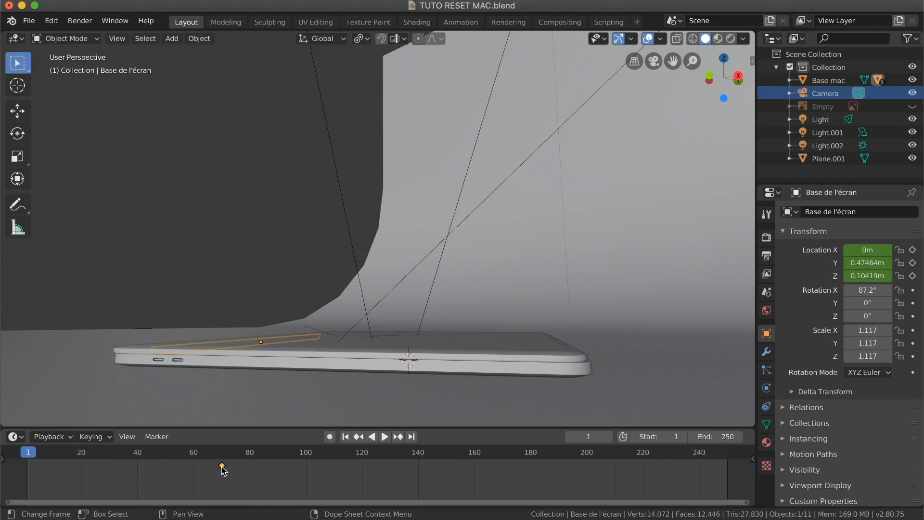
left_click_drag(222, 470, 251, 474)
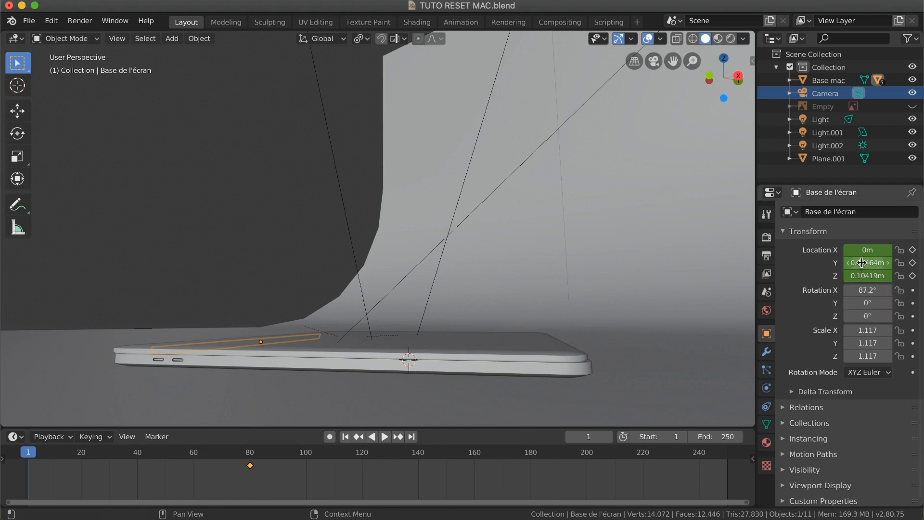
- Set the Y location of Base de l'écran to 0.46064 m and insert location keyframes for it at frame 1
mouse_move(862, 262)
left_mouse_down()
mouse_move(836, 263)
mouse_move(860, 263)
left_mouse_up()
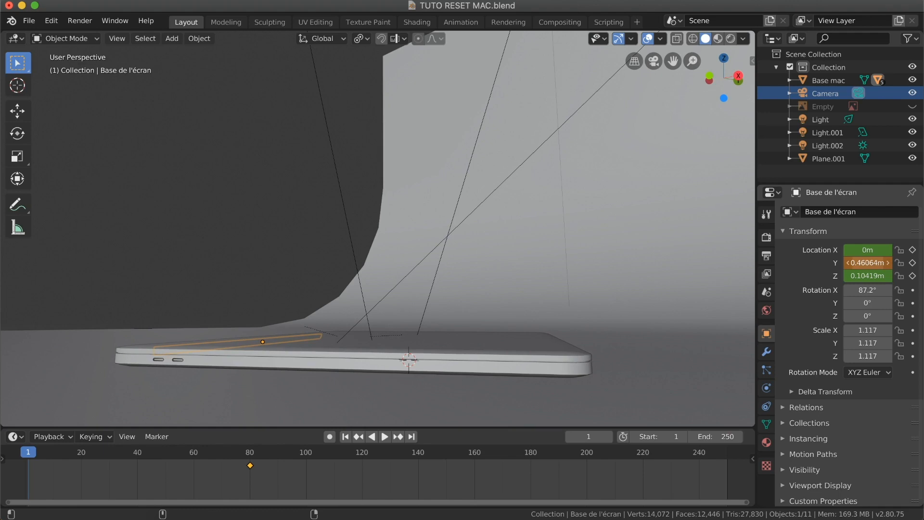
middle_click_drag(613, 377, 616, 383)
scroll(613, 378, "left", 5)
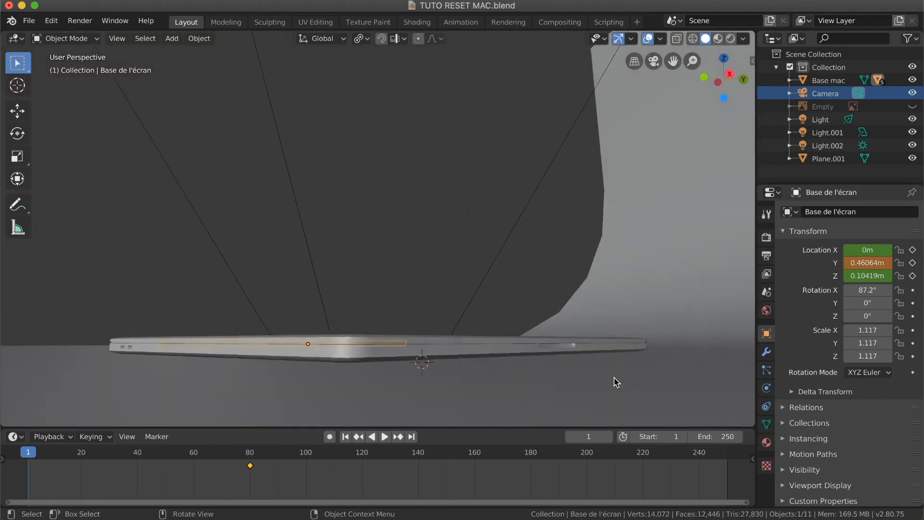
scroll(616, 383, "left", 5)
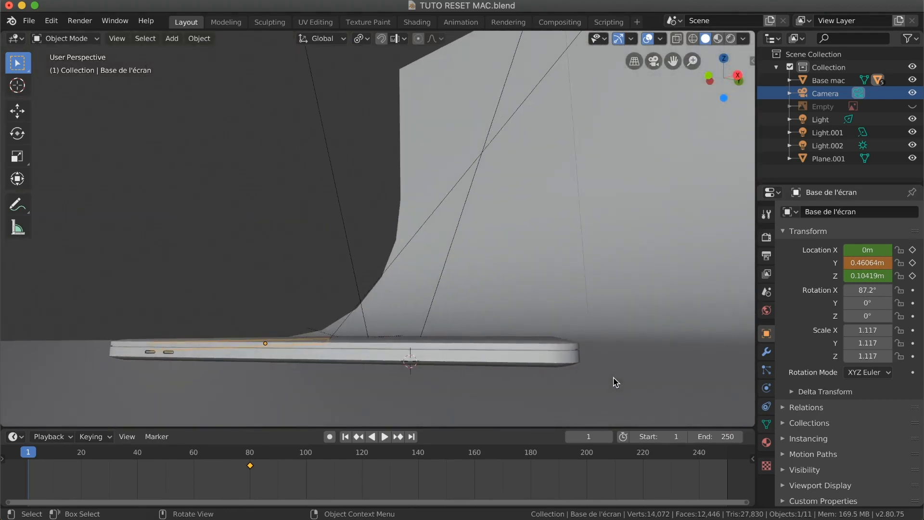
scroll(615, 381, "left", 5)
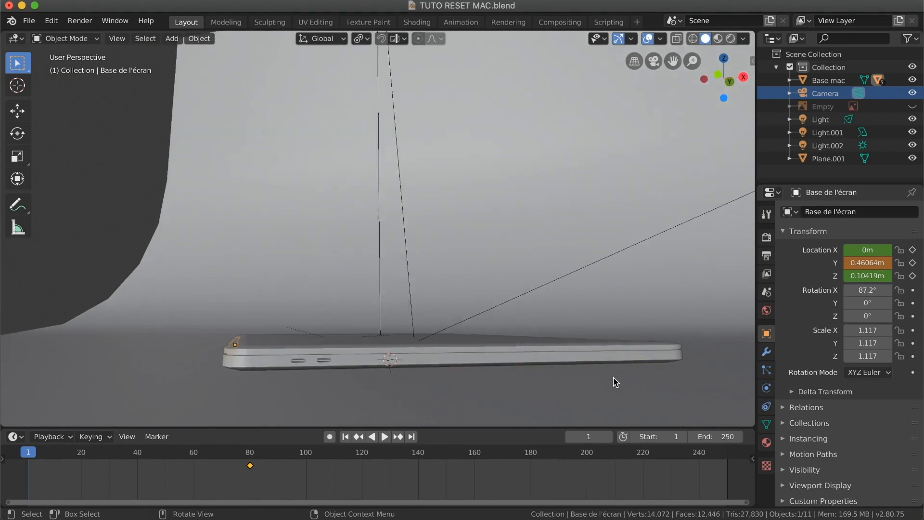
scroll(613, 378, "left", 3)
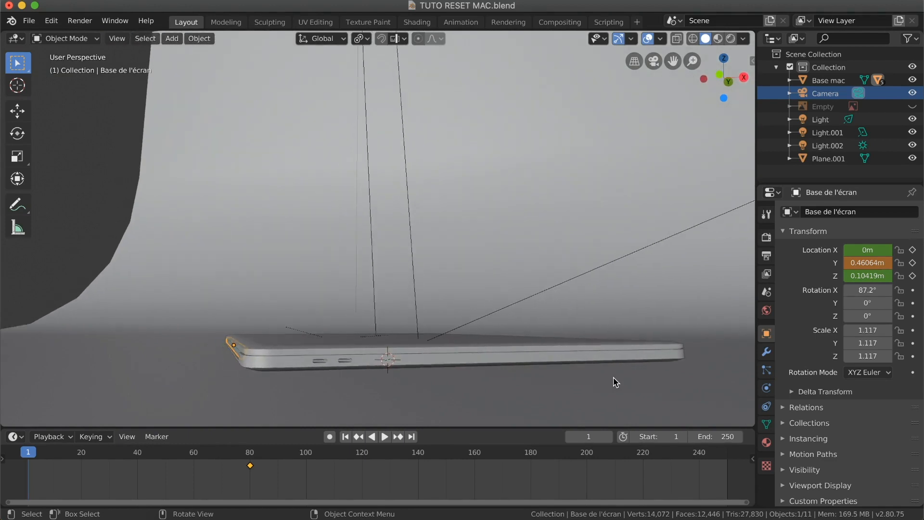
scroll(613, 378, "left", 4)
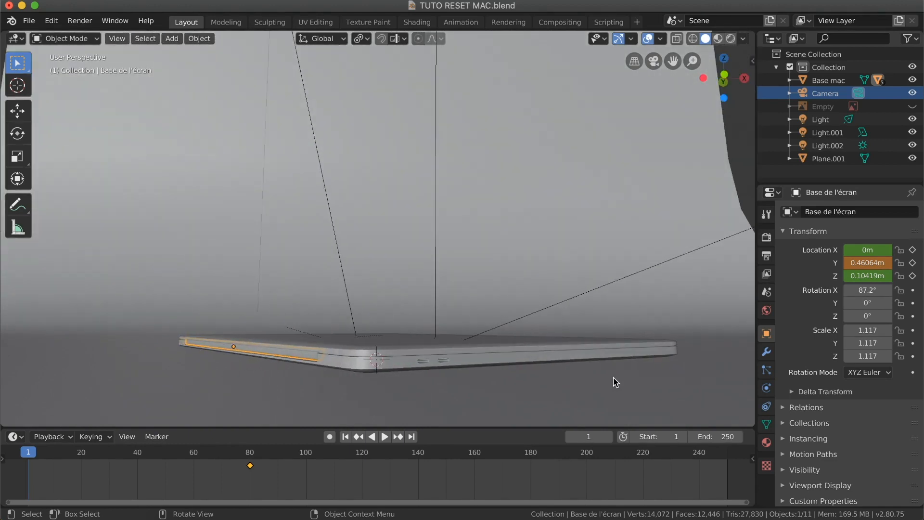
scroll(614, 377, "left", 5)
scroll(614, 377, "left", 5)
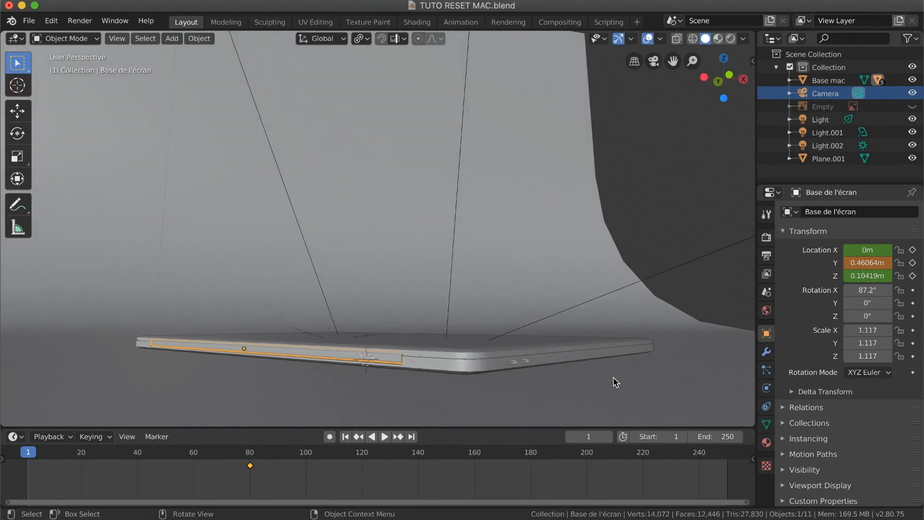
scroll(614, 377, "left", 2)
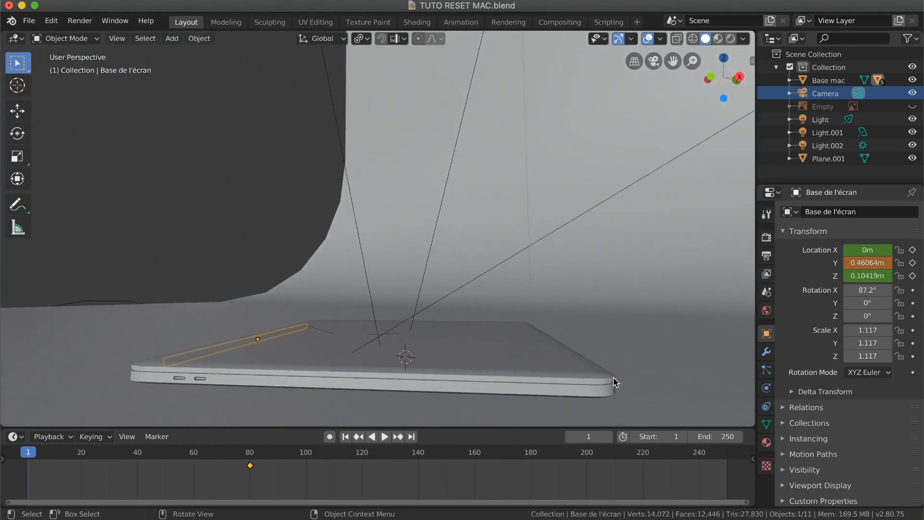
right_click(862, 264)
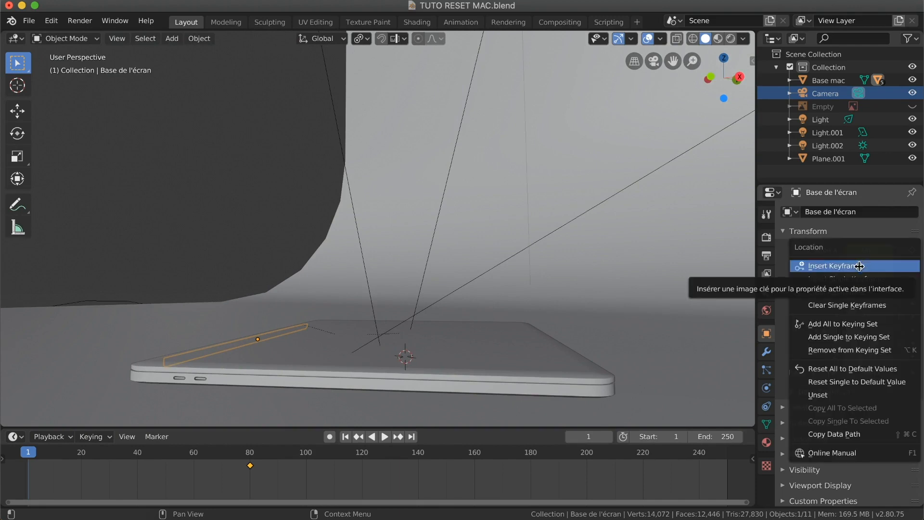
left_click(828, 267)
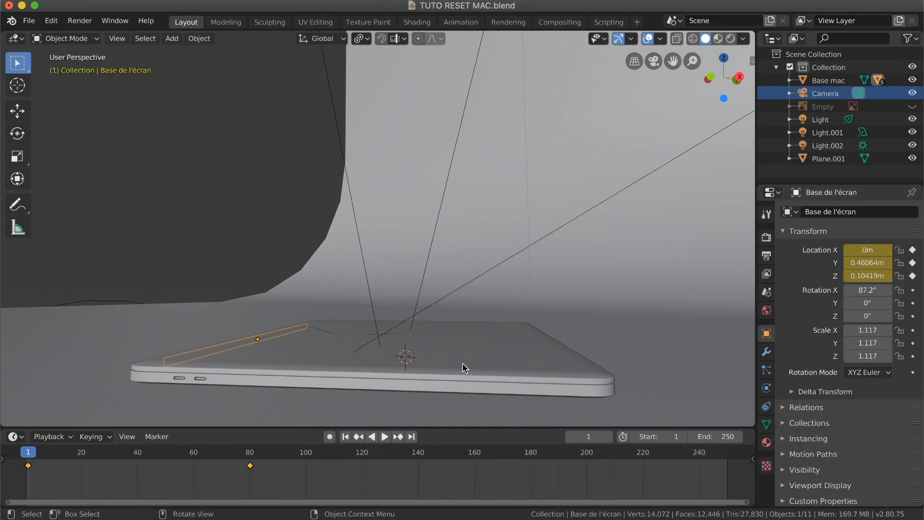
- Preview the location animation and insert rotation keyframes for Base de l'écran at frame 1
key("space")
left_click(193, 454)
left_click_drag(175, 454, 29, 464)
key("space")
right_click(863, 300)
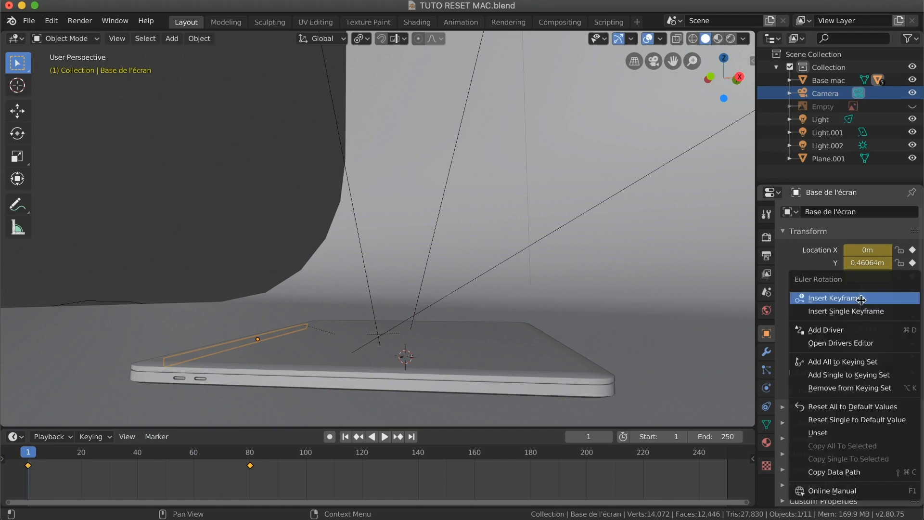
left_click(861, 299)
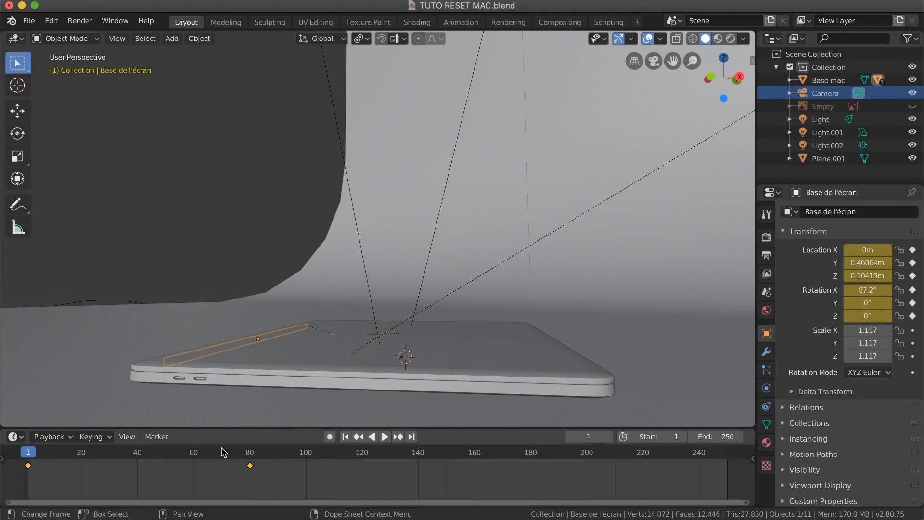
- Open the laptop lid at frame 80 by setting the X rotation of Base de l'écran to -4.8°
left_click(250, 454)
key("space")
key("space")
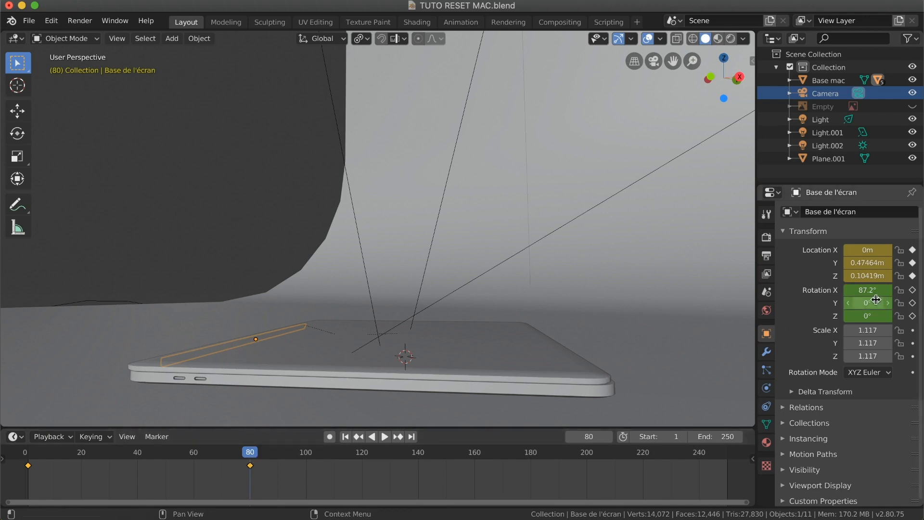
mouse_move(865, 291)
left_mouse_down()
mouse_move(896, 291)
mouse_move(865, 292)
left_mouse_up()
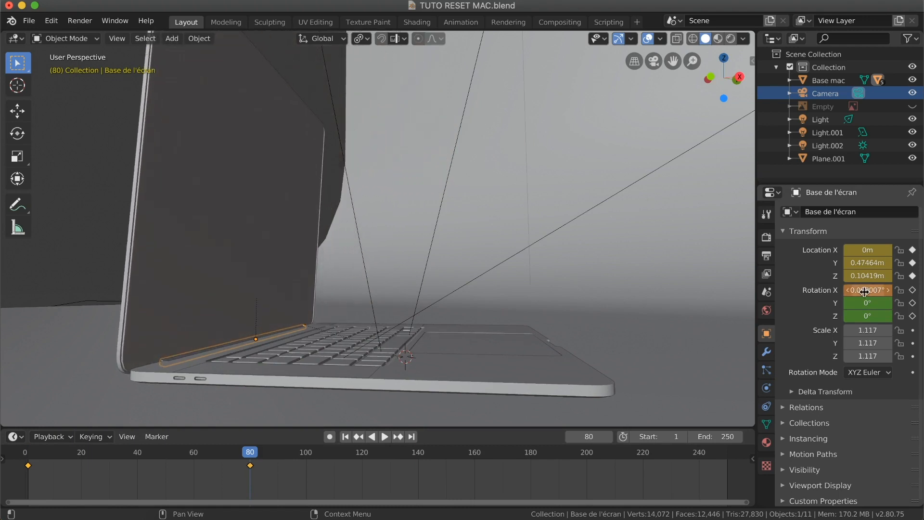
scroll(556, 290, "right", 10)
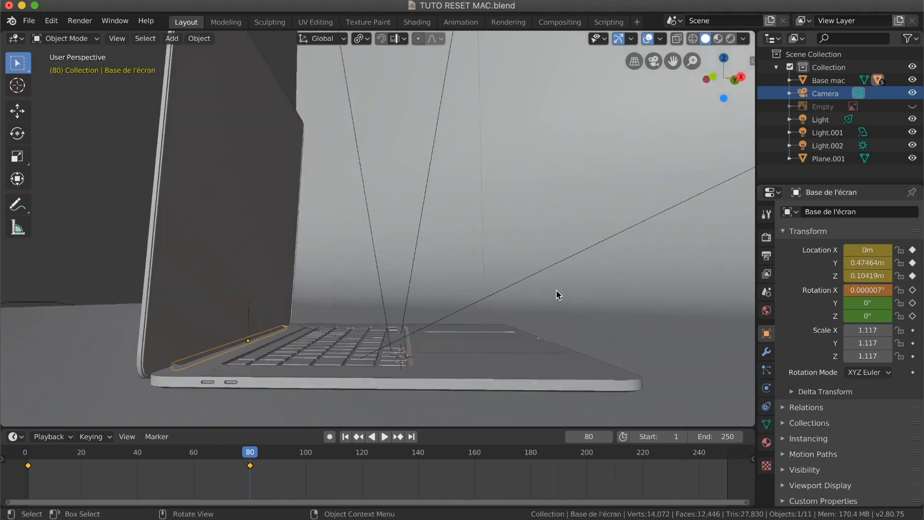
scroll(556, 290, "down", 5, "ctrl")
scroll(556, 289, "up", 10)
scroll(556, 295, "up", 5)
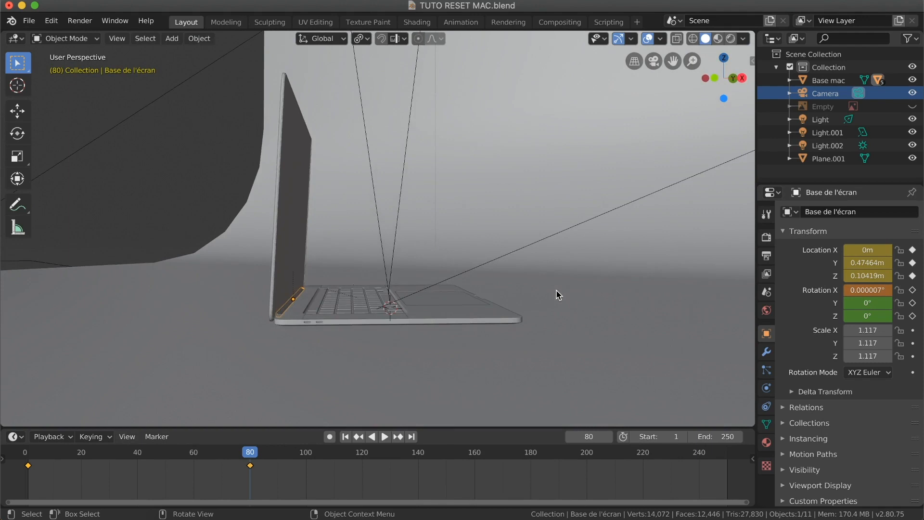
scroll(556, 295, "up", 5)
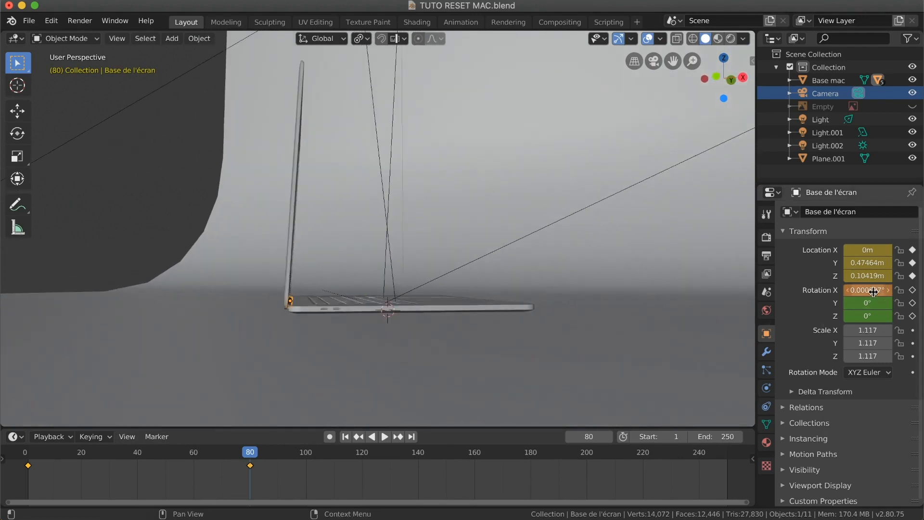
left_click_drag(867, 289, 848, 289)
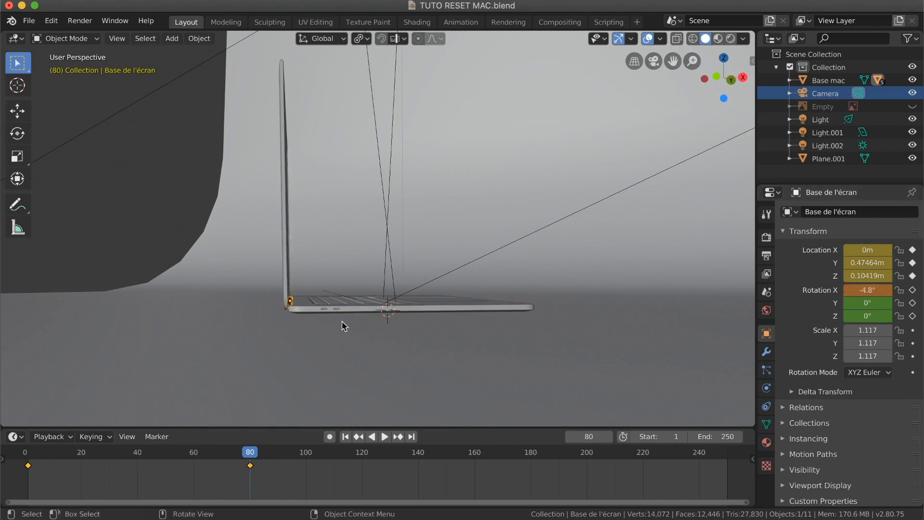
- Insert rotation keyframes for Base de l'écran at frame 80
middle_click_drag(329, 348, 394, 268)
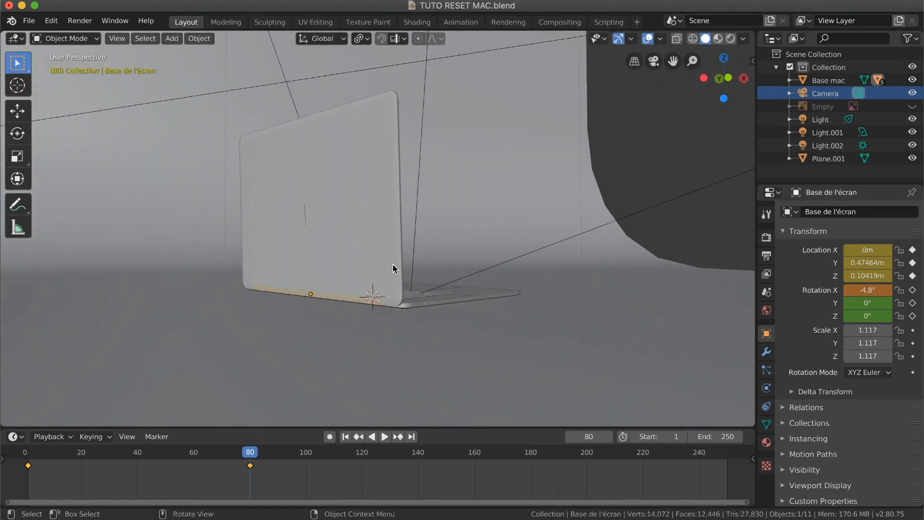
right_click(868, 290)
left_click(866, 291)
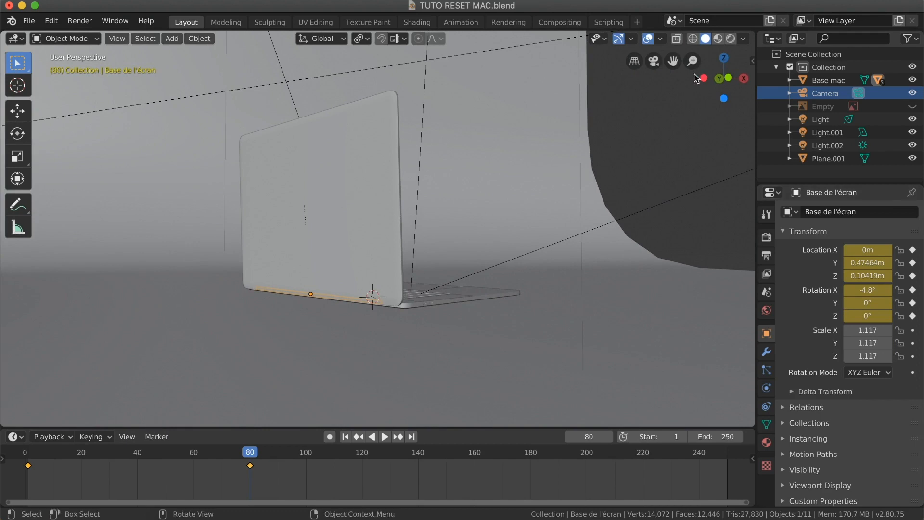
- Examine the lid-opening animation through the camera by playing it repeatedly from the first frames
left_click(654, 61)
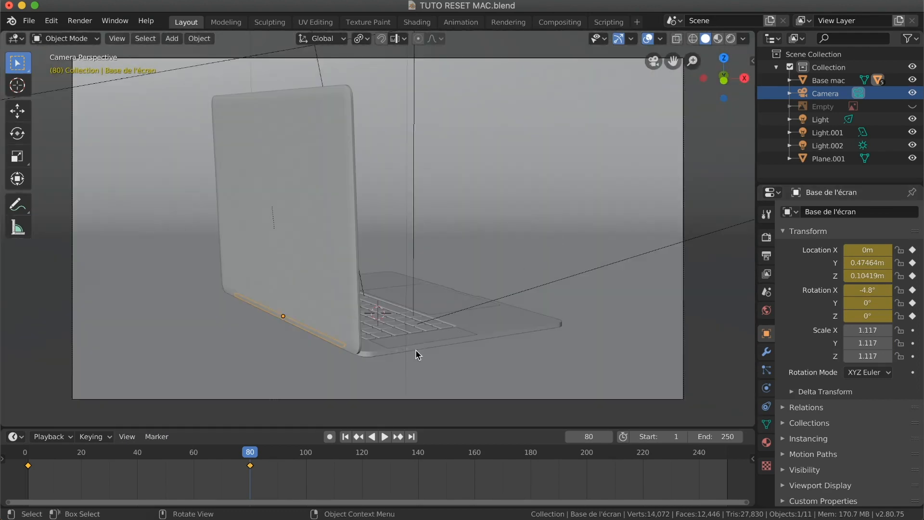
left_click_drag(251, 453, 27, 455)
key("space")
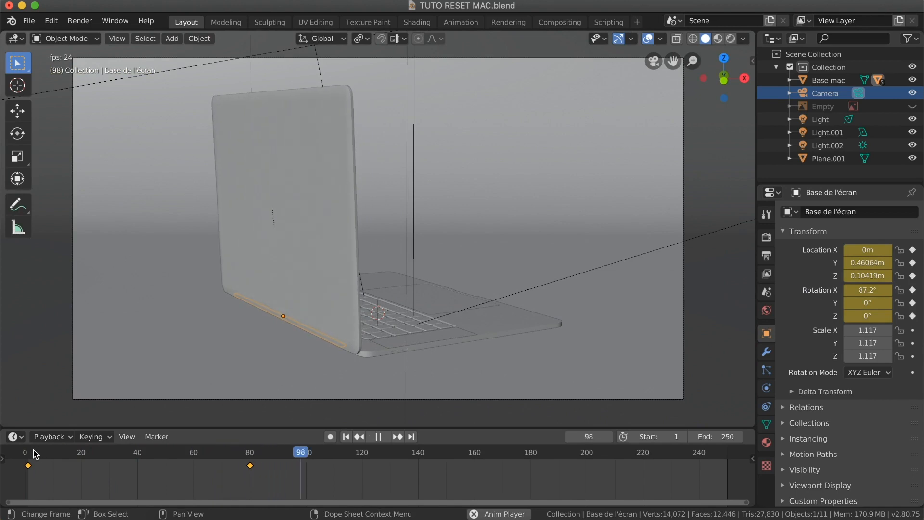
left_click(27, 455)
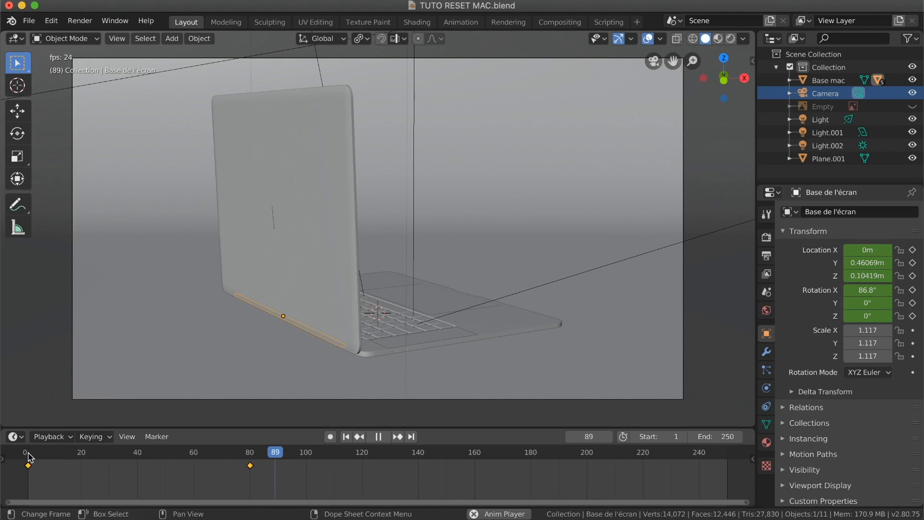
left_click(27, 454)
key("space")
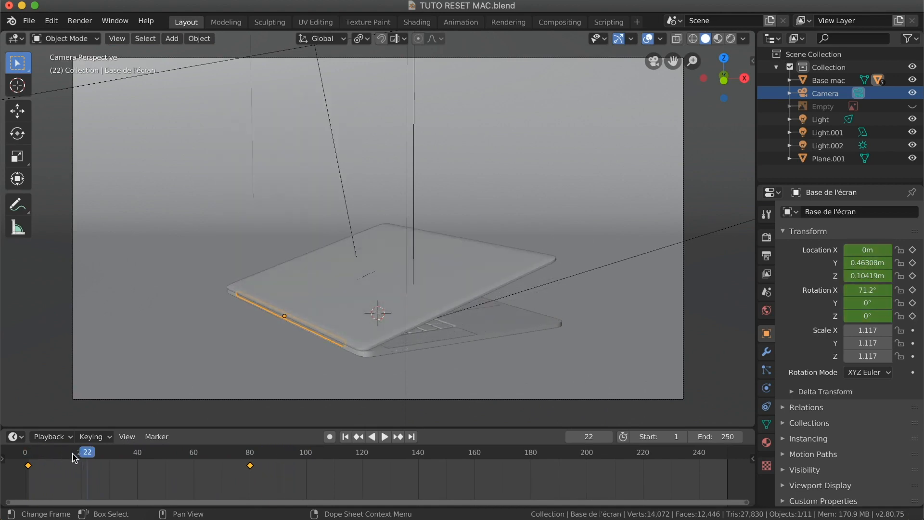
left_click_drag(88, 457, 31, 460)
key("space")
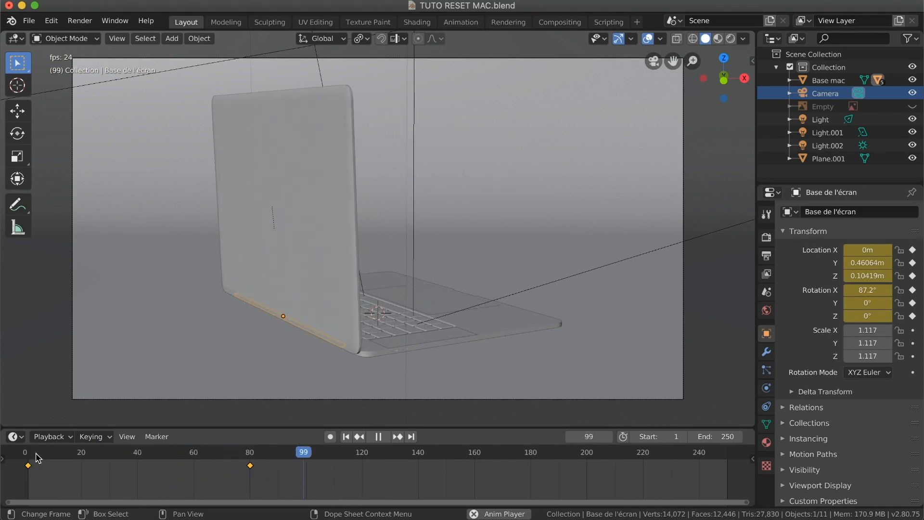
left_click(36, 457)
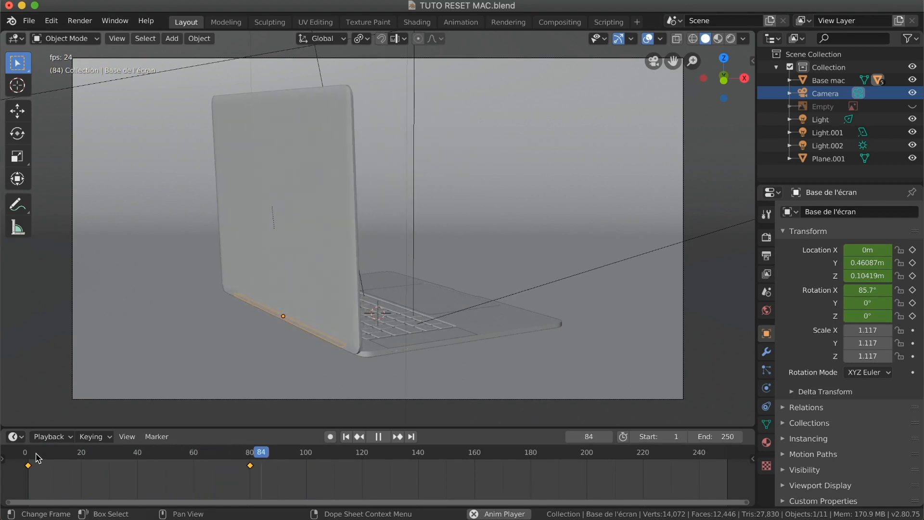
left_click(38, 457)
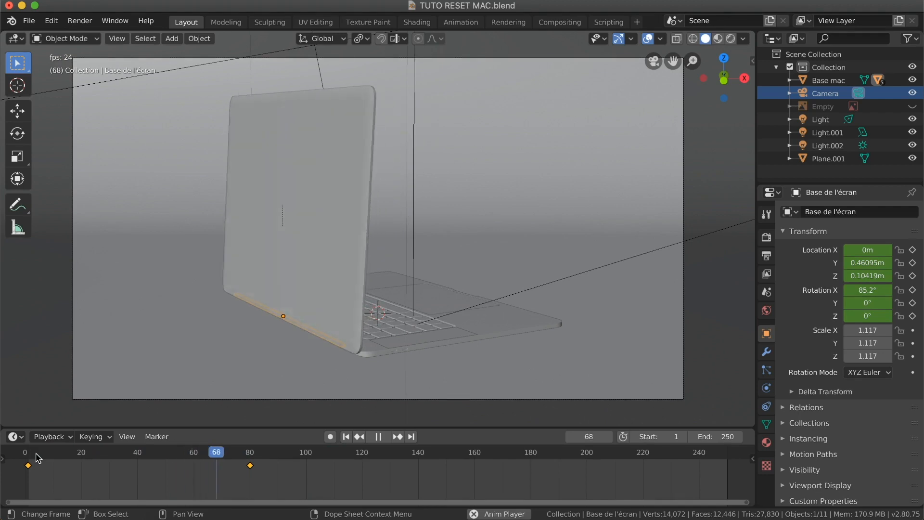
left_click(37, 457)
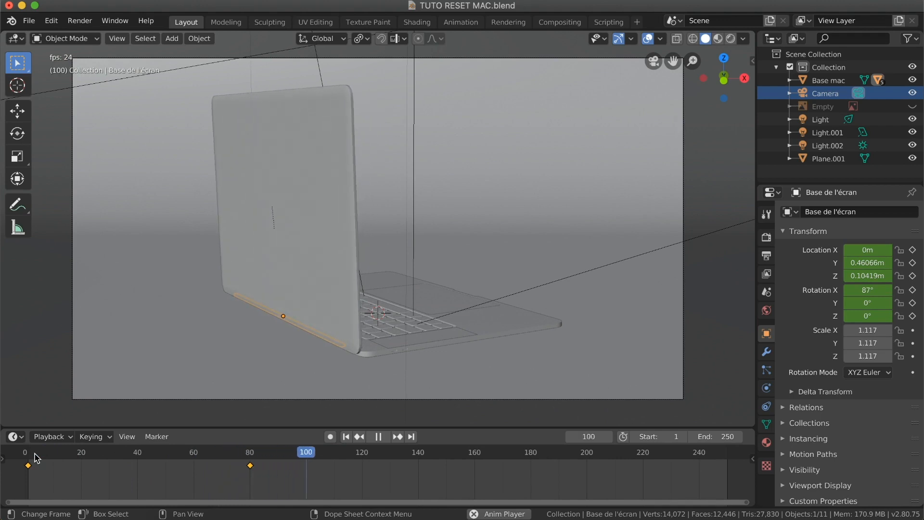
left_click(28, 456)
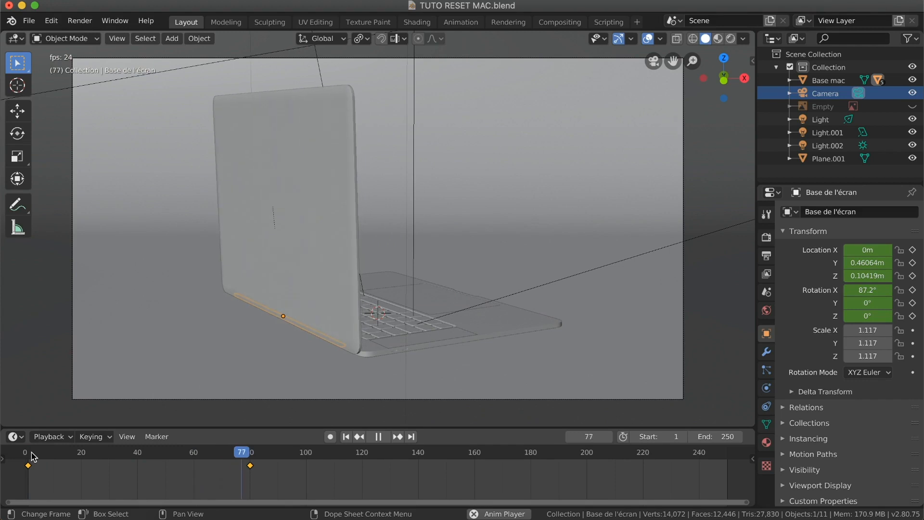
left_click(32, 453)
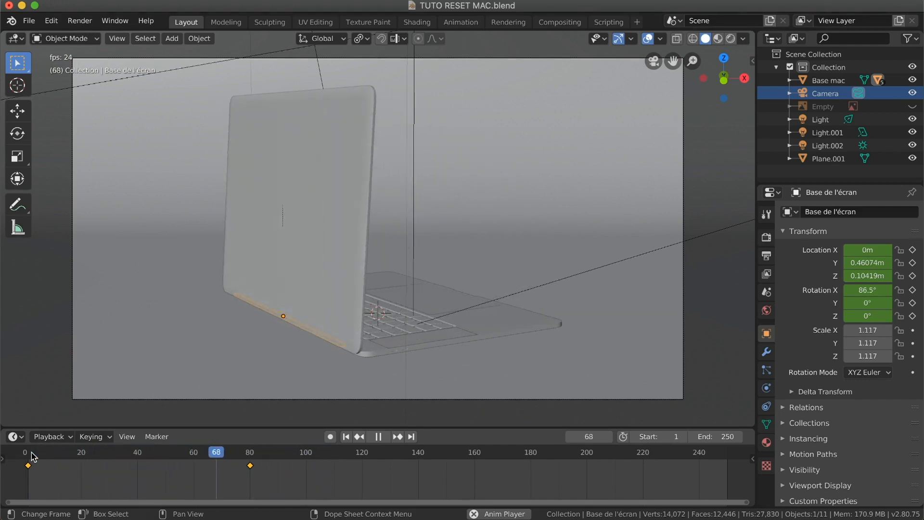
key("space")
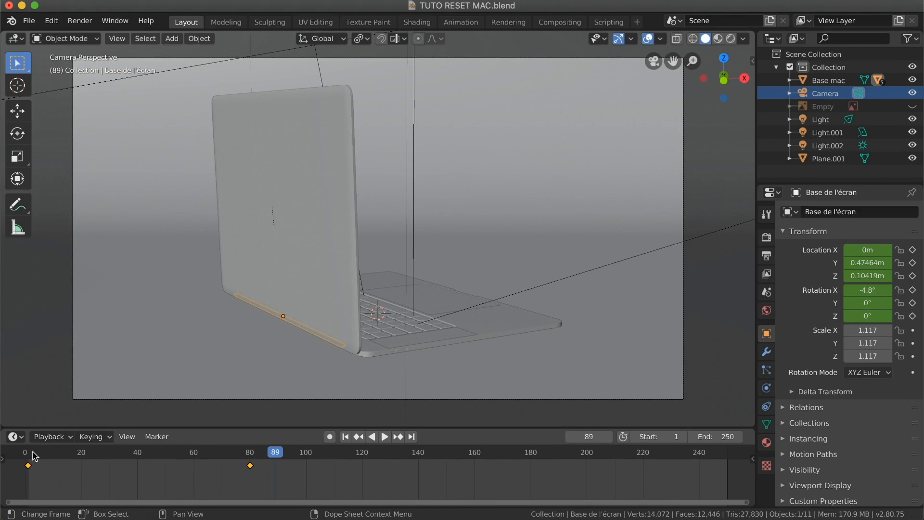
key("space")
left_click(31, 453)
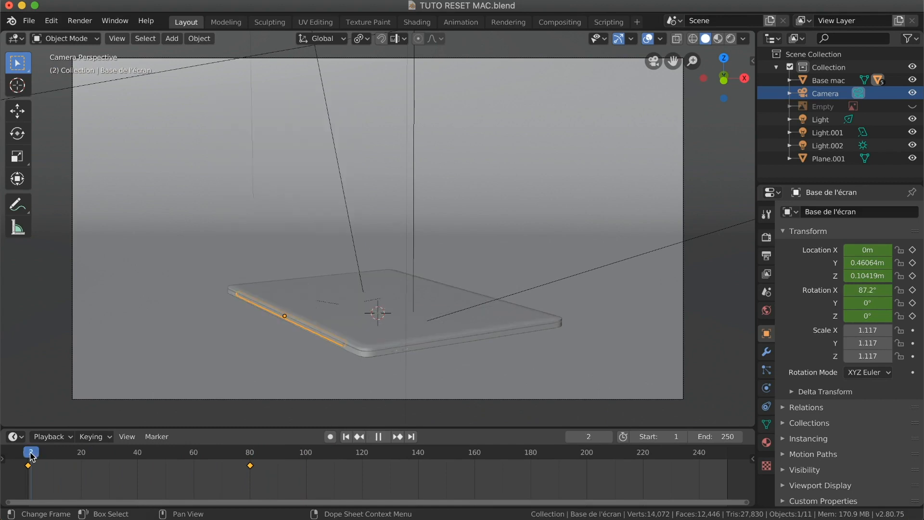
- Scrub through the lid opening to frame 65 and display the camera view with rendered shading
left_click_drag(31, 456, 250, 460)
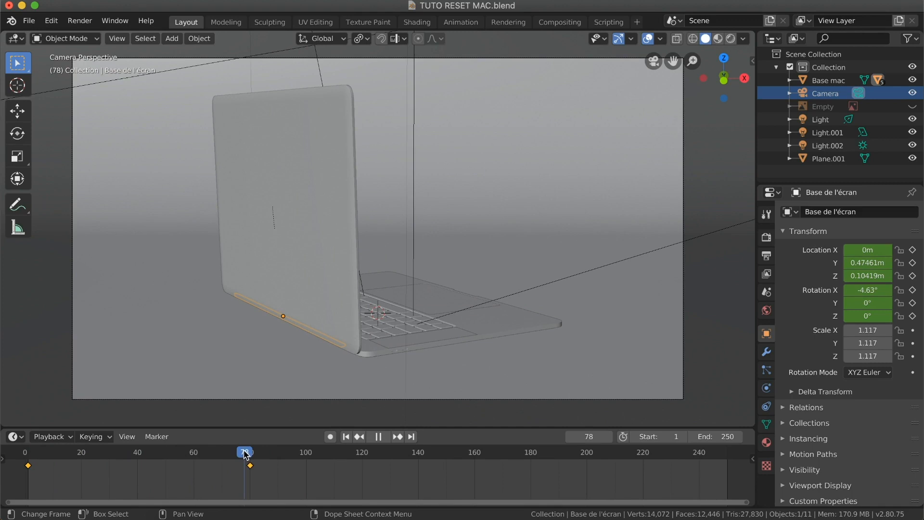
mouse_move(246, 455)
left_mouse_down()
mouse_move(237, 454)
mouse_move(245, 455)
left_mouse_up()
left_click_drag(243, 451, 208, 451)
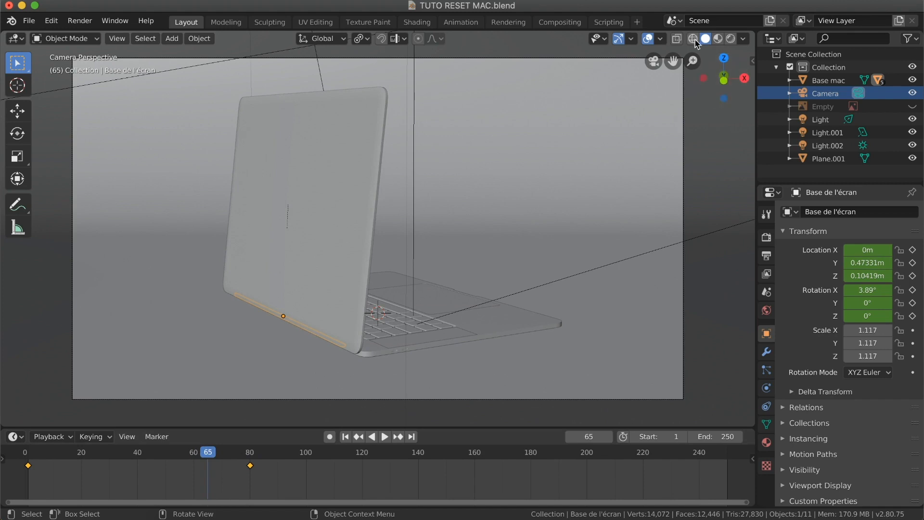
left_click(732, 40)
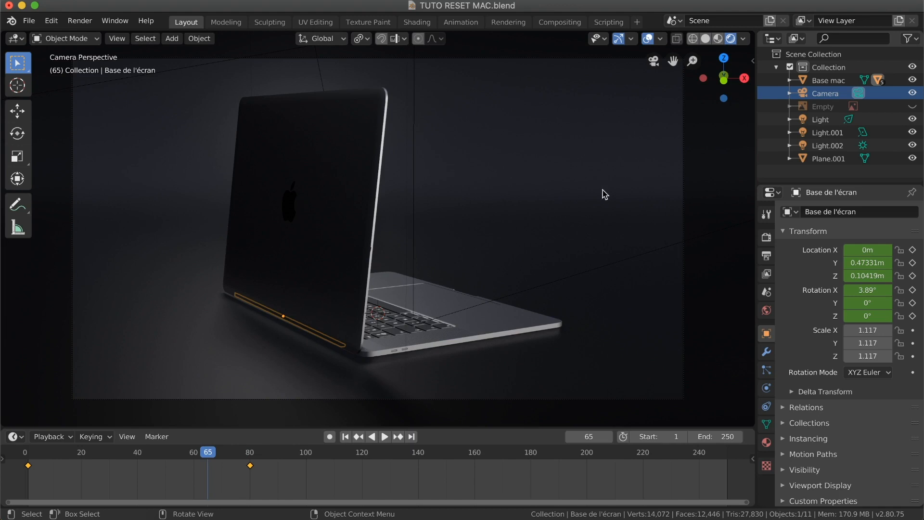
- Move the spot light Light across the backdrop by about -17.7 m in X, -0.62 m in Y and 0.94 m in Z
left_click(705, 40)
scroll(441, 251, "right", 5)
scroll(440, 250, "down", 3, "ctrl")
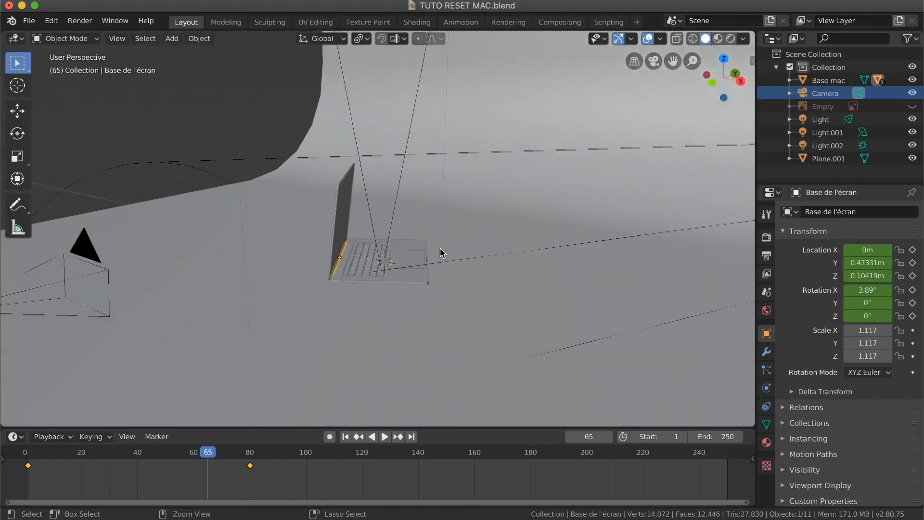
scroll(440, 252, "down", 5)
left_click(585, 210)
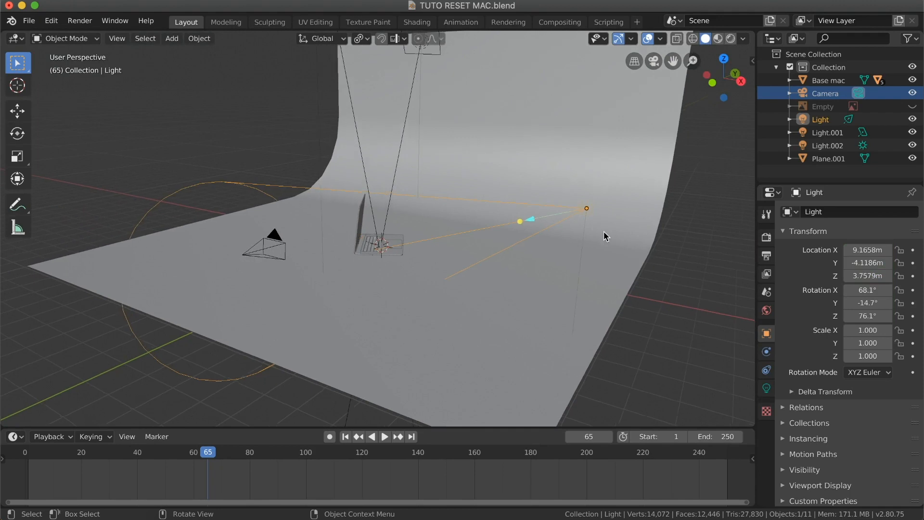
scroll(603, 231, "left", 5)
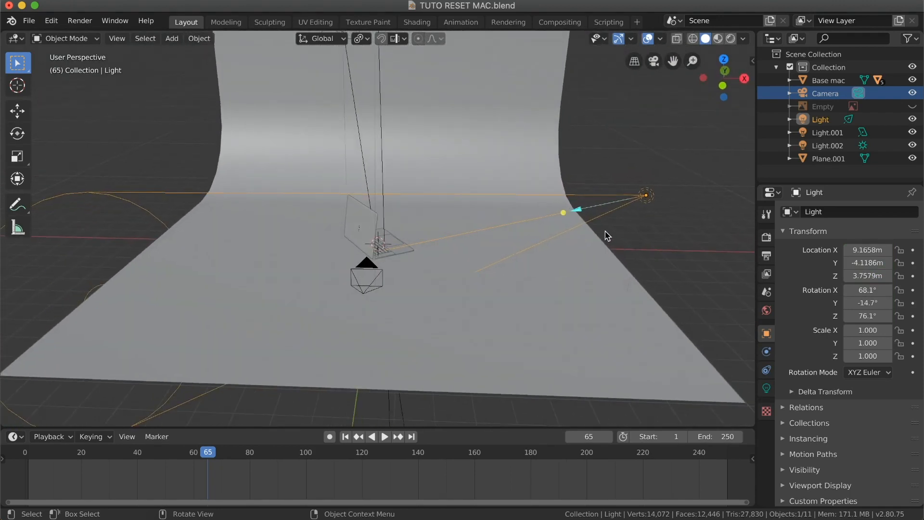
key("g")
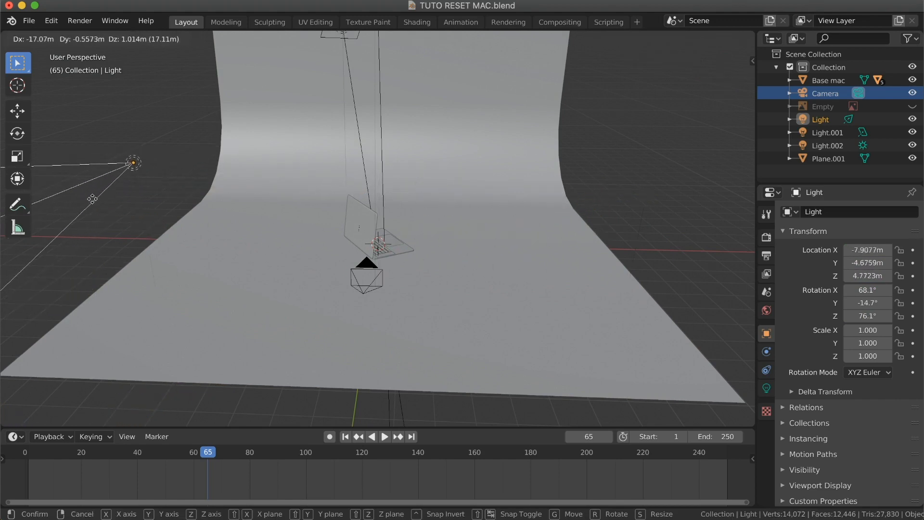
left_click(76, 206)
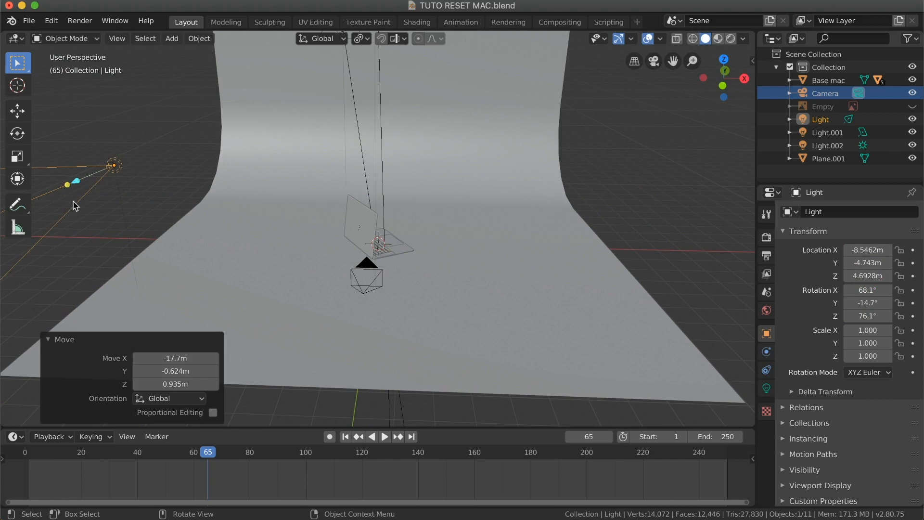
- Shift the spot light about 3.99 m along the global Y axis and aim it at the laptop's lid
key("g")
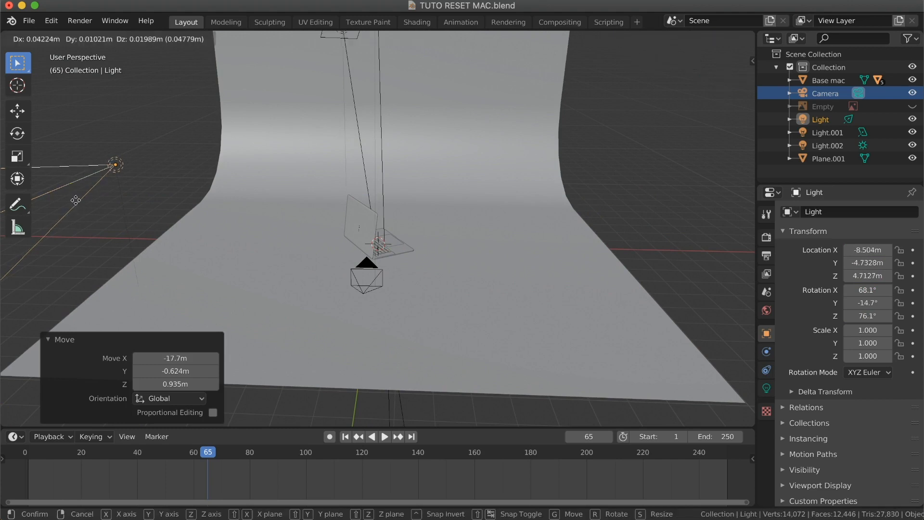
key("y")
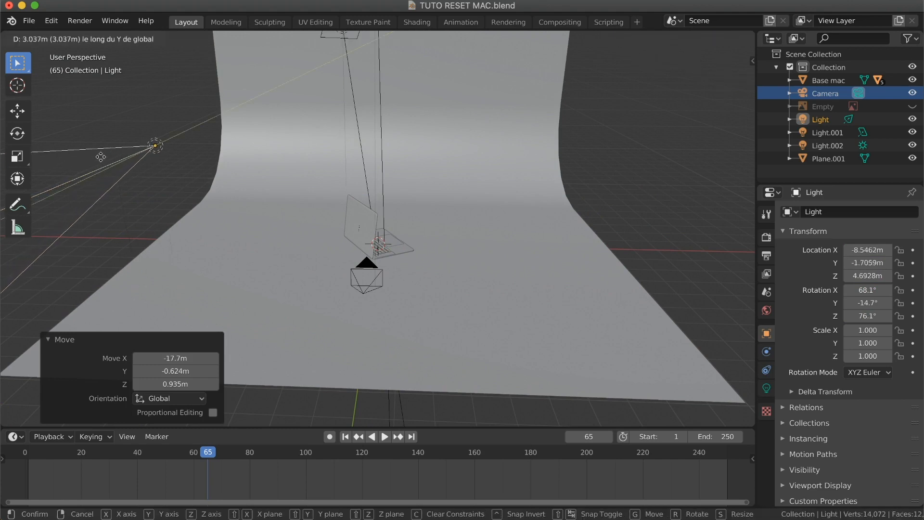
left_click(126, 166)
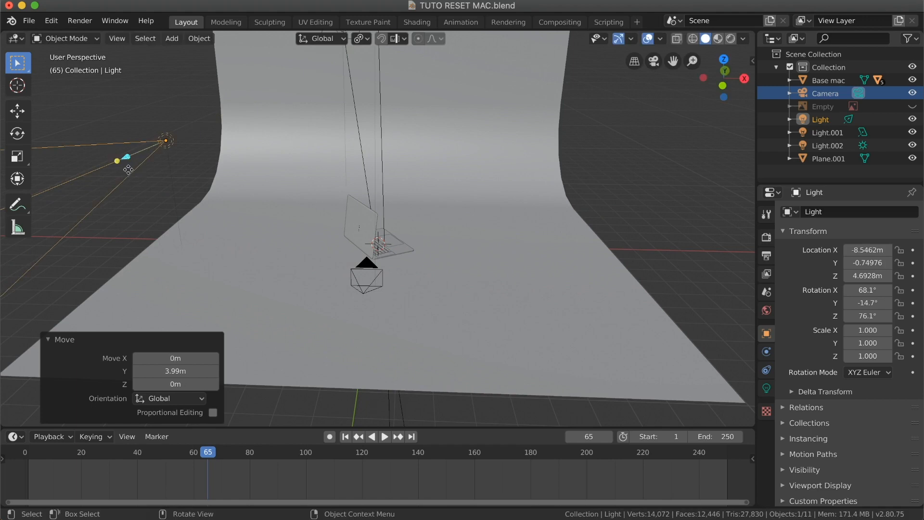
left_click_drag(126, 157, 356, 223)
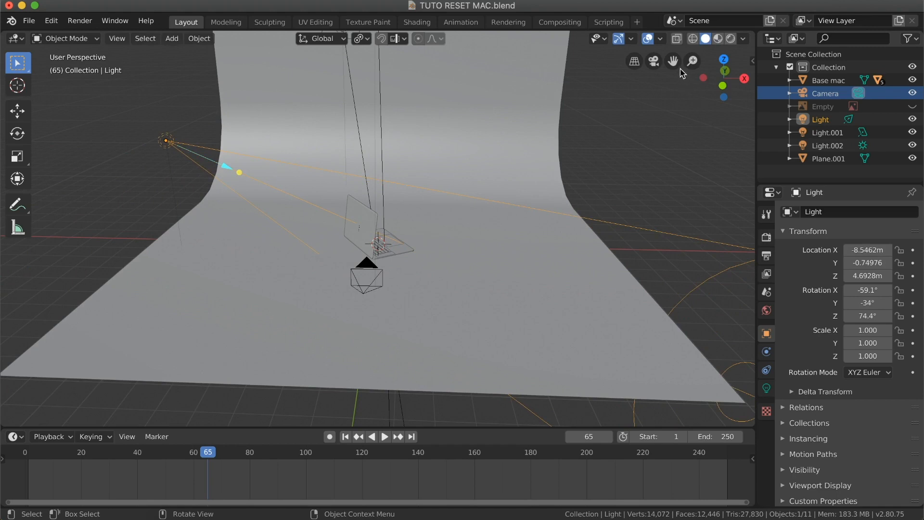
- Set the spot light's power to about 1664.6 W and its radius to 8.02 m while viewing the rendered camera shot
left_click(655, 62)
left_click(731, 43)
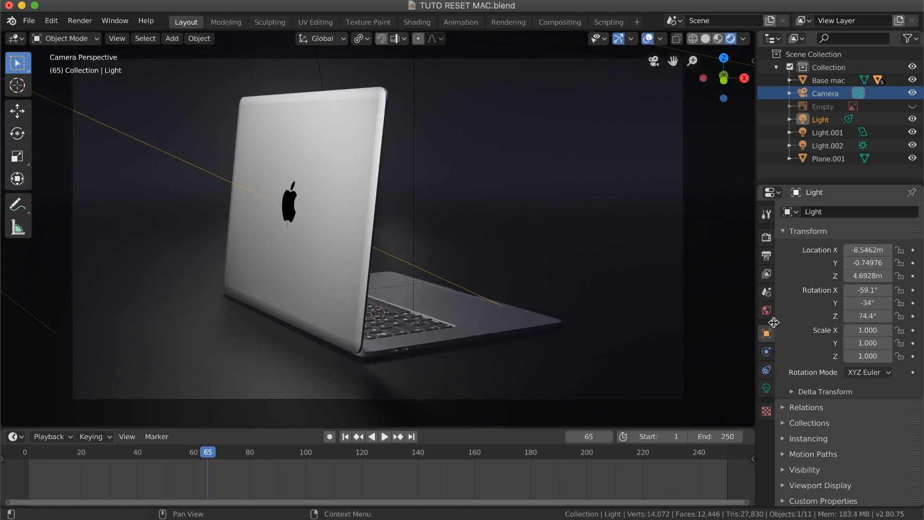
left_click(767, 388)
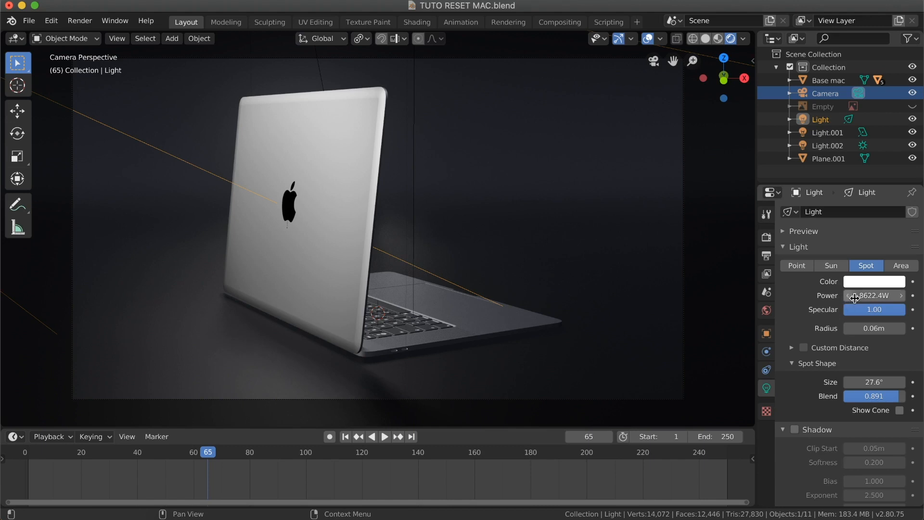
mouse_move(868, 296)
left_mouse_down()
mouse_move(834, 295)
mouse_move(879, 301)
left_mouse_up()
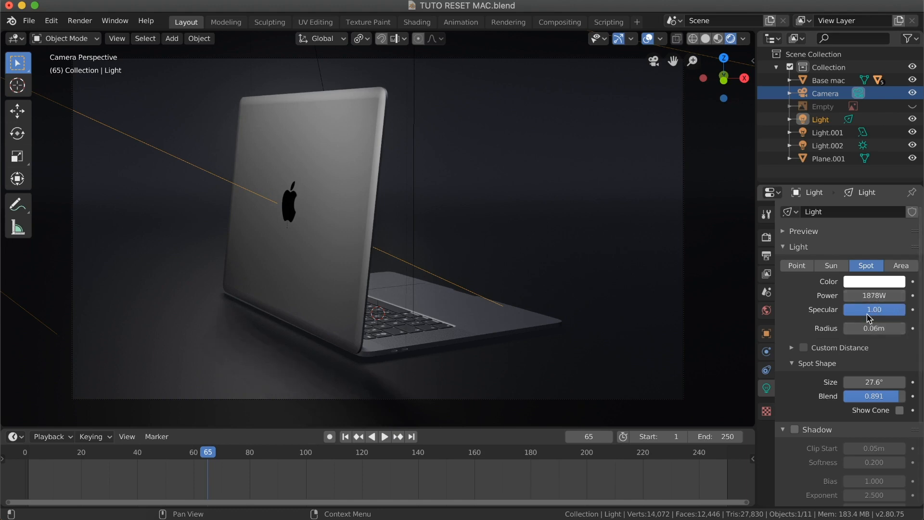
mouse_move(873, 330)
left_mouse_down()
mouse_move(923, 331)
mouse_move(871, 332)
left_mouse_up()
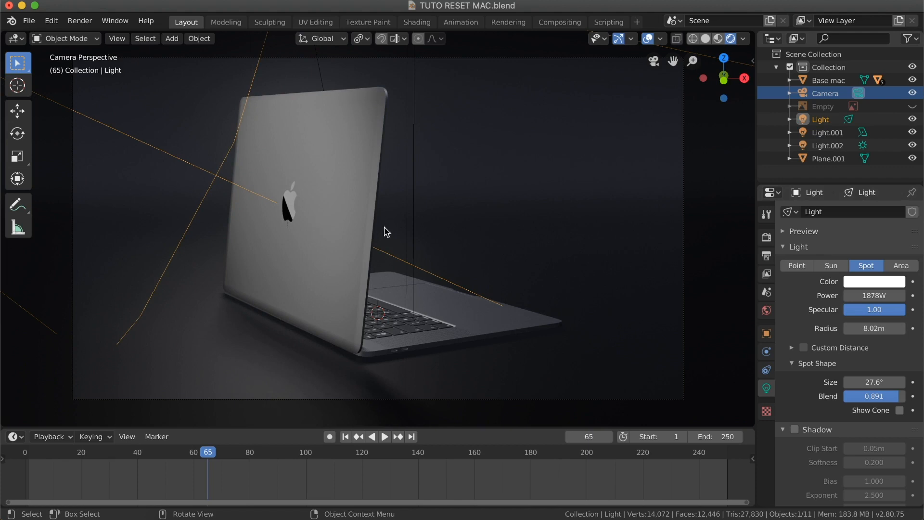
left_click_drag(874, 295, 852, 295)
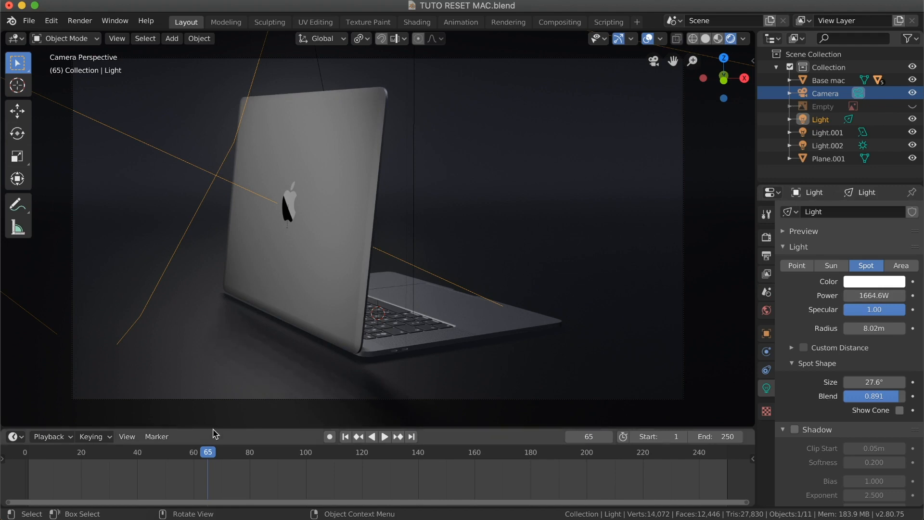
- Play and scrub the lid opening up to frame 74 to check how the spot light hits the lid
key("space")
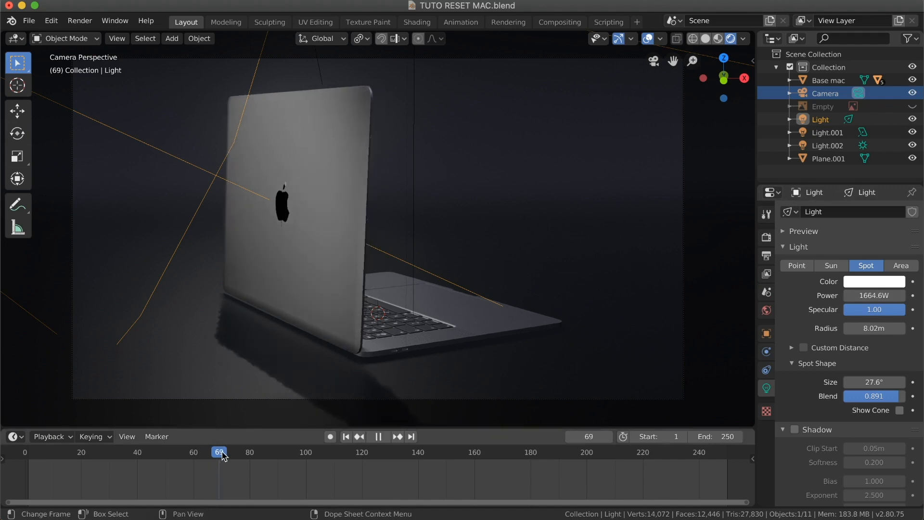
left_click_drag(214, 454, 143, 449)
left_click_drag(136, 449, 245, 451)
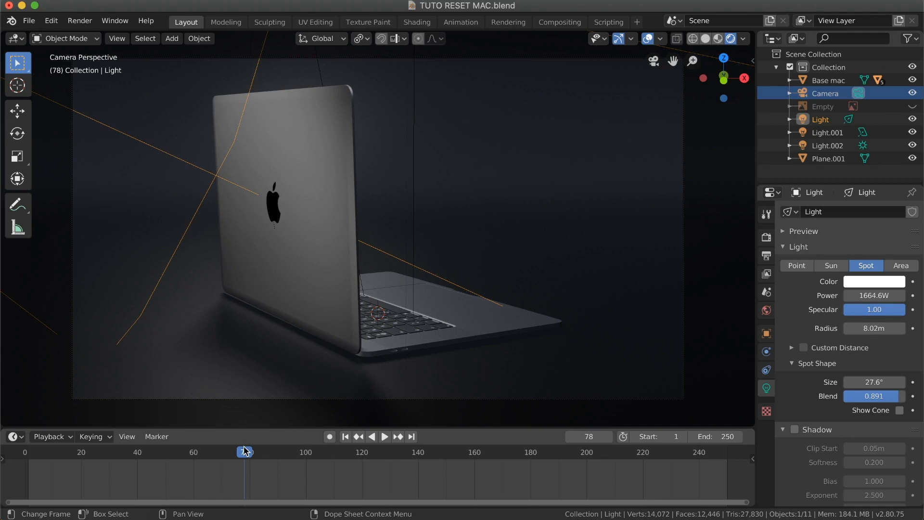
left_click_drag(245, 451, 233, 453)
- Set the spot light's cone size to 49.8° and its power to about 791.8 W, and check the lid at frame 77
scroll(821, 347, "down", 2)
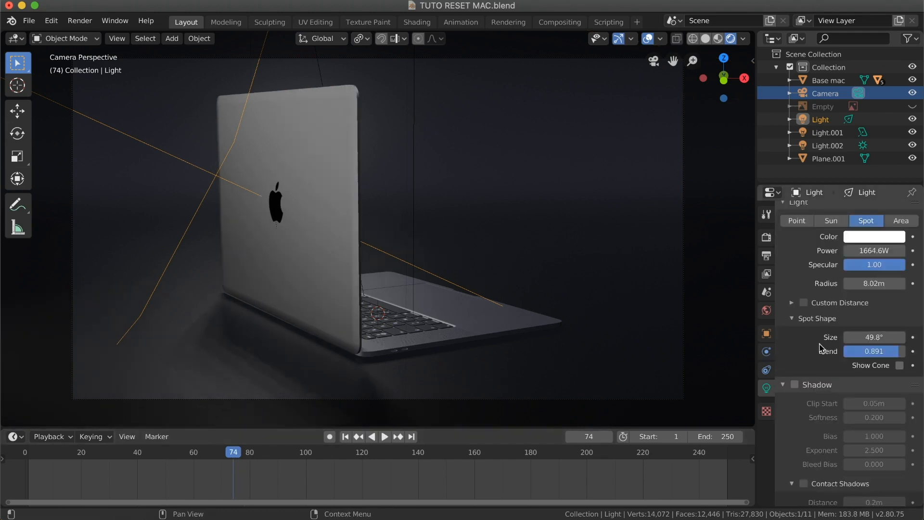
left_click_drag(874, 250, 823, 250)
left_click(240, 455)
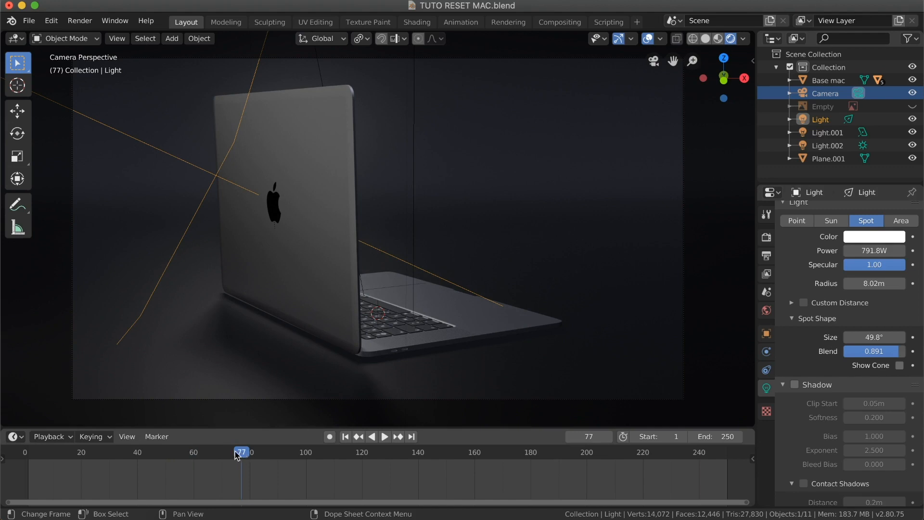
- Review the lid opening under the dimmed spot light by playing and scrubbing it, and raise the light's power
key("shift+ctrl+space")
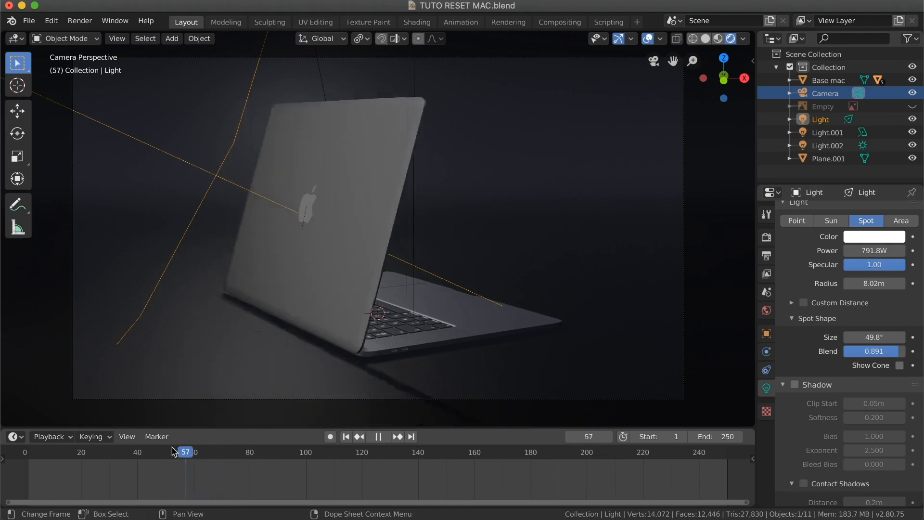
left_click_drag(115, 441, 245, 432)
left_click(378, 437)
left_click_drag(874, 250, 919, 250)
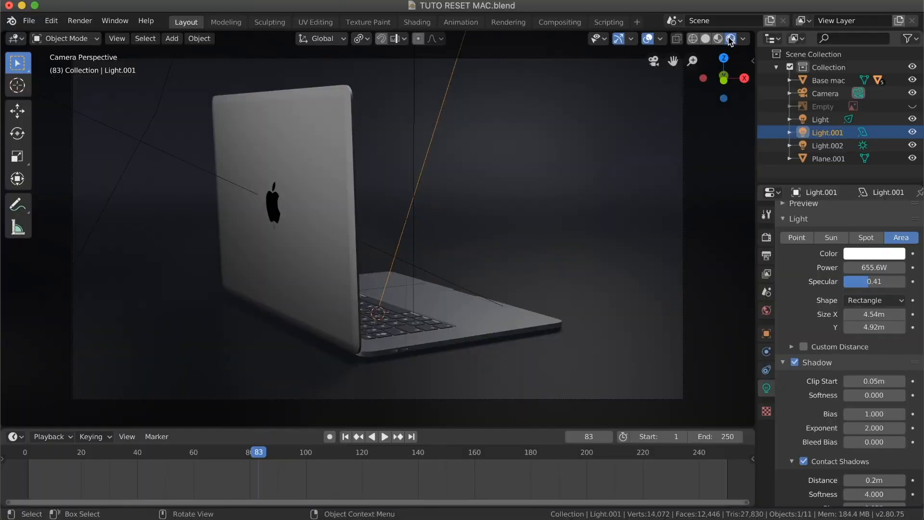
- Go to frame 11 and examine the side edge of the slightly open lid up close with LookDev shading
left_click_drag(258, 452, 61, 457)
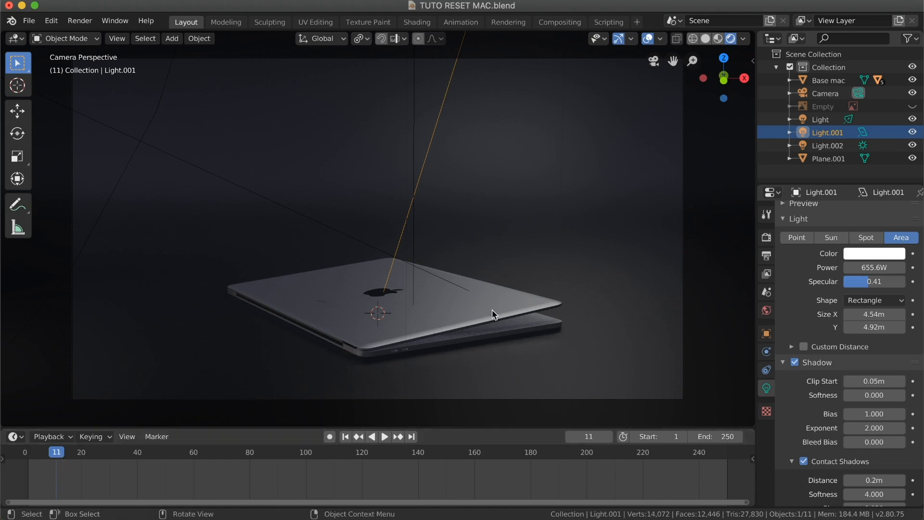
left_click(720, 40)
middle_click_drag(556, 283, 554, 283)
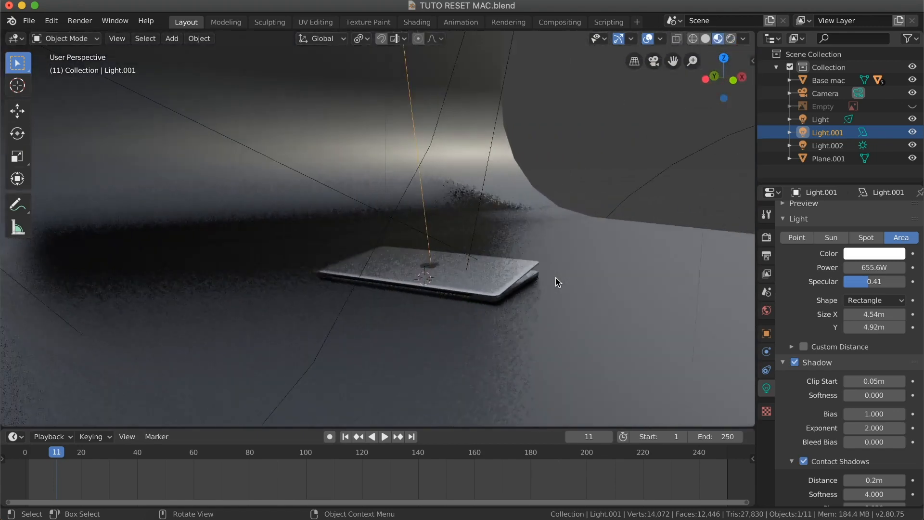
scroll(525, 323, "up", 2)
scroll(523, 320, "up", 3, "ctrl")
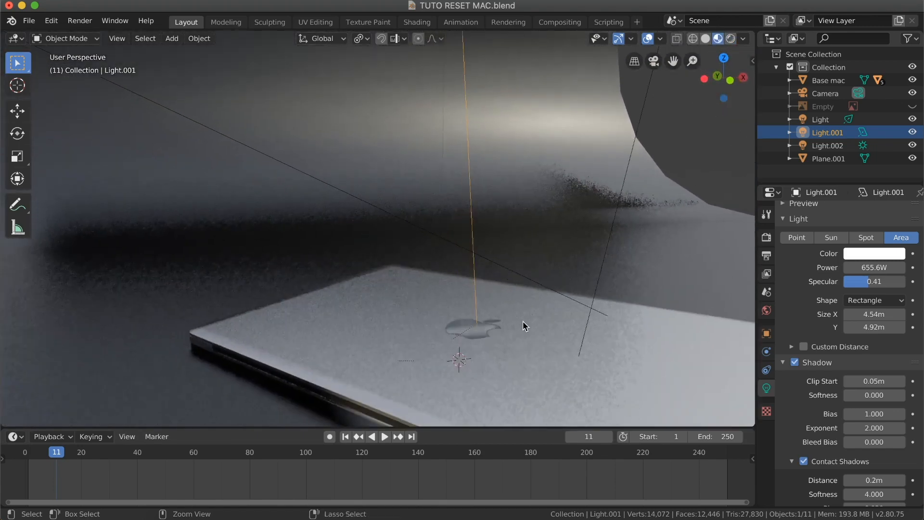
scroll(523, 321, "up", 3)
scroll(522, 322, "right", 2)
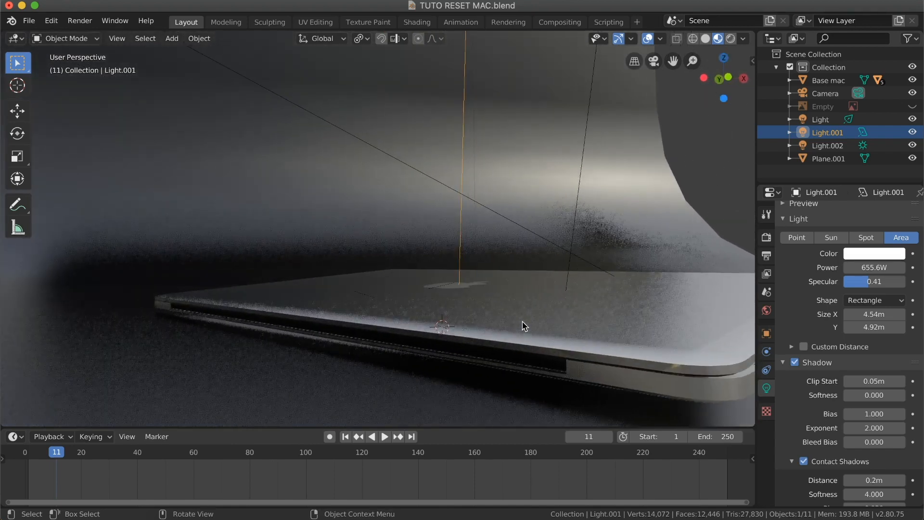
scroll(573, 346, "down", 3)
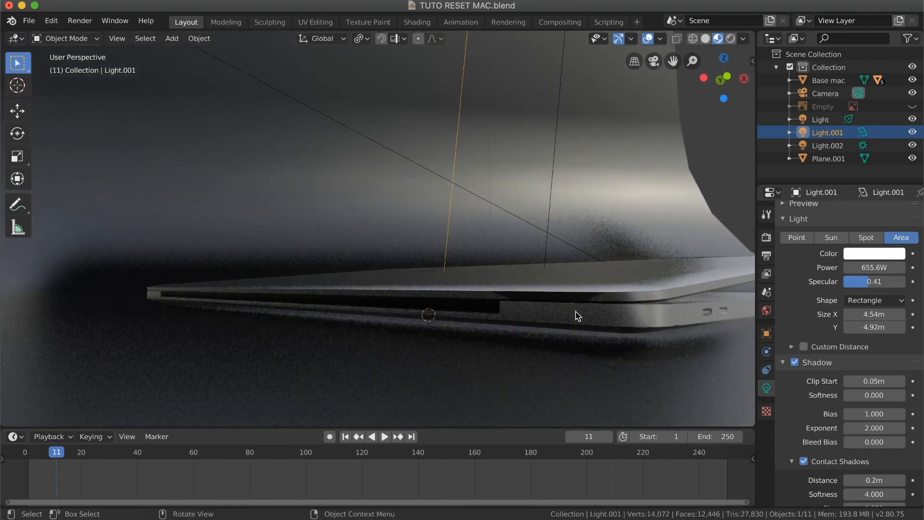
- Select the loop of side faces around the edge of the Ecran lid in Edit Mode, using the Shading workspace
left_click(578, 300)
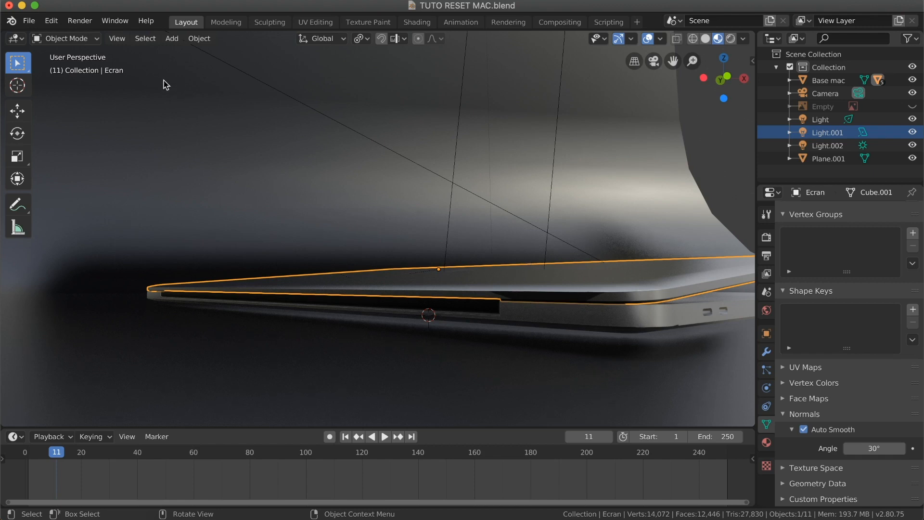
left_click(67, 39)
left_click(71, 65)
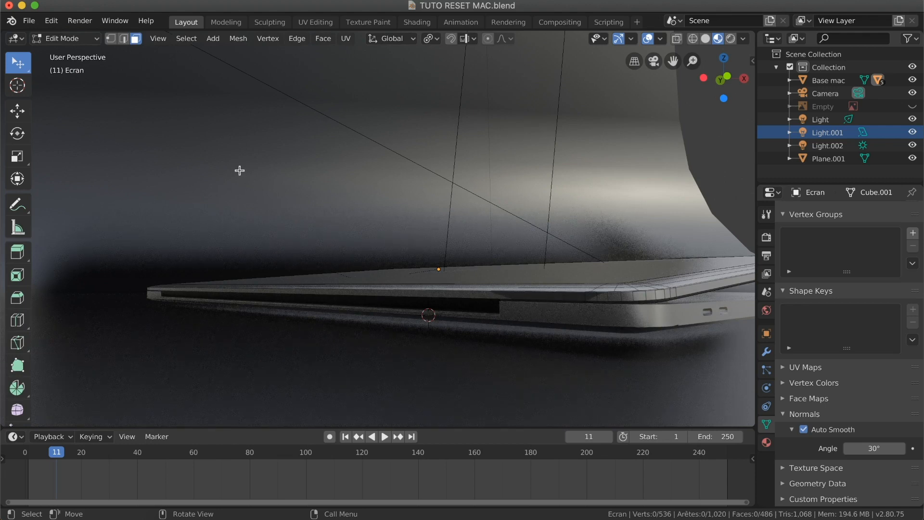
left_click(417, 22)
middle_click_drag(447, 224, 443, 225)
scroll(443, 225, "up", 5, "ctrl")
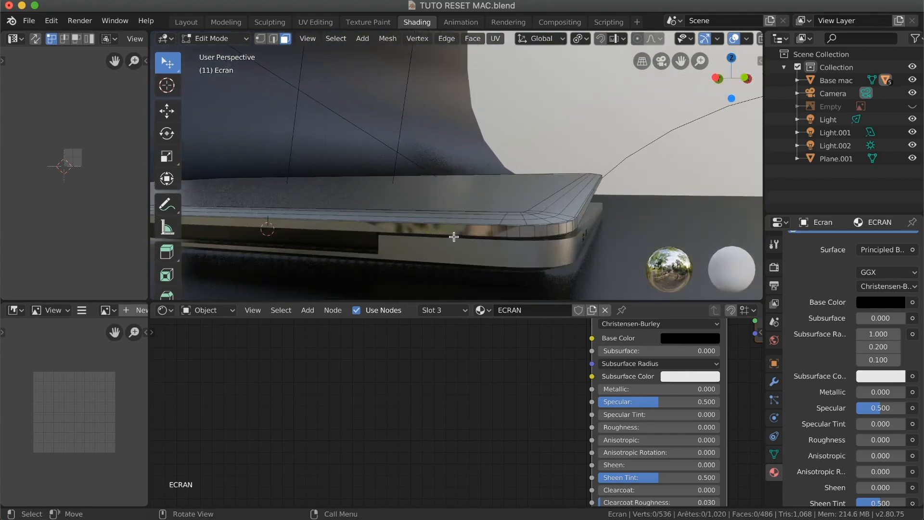
left_click(462, 229, "alt")
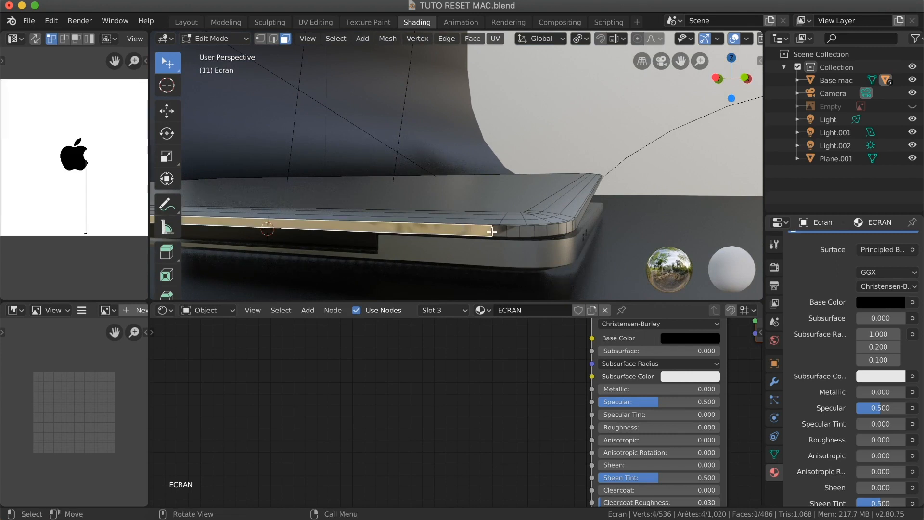
left_click(493, 232, "alt")
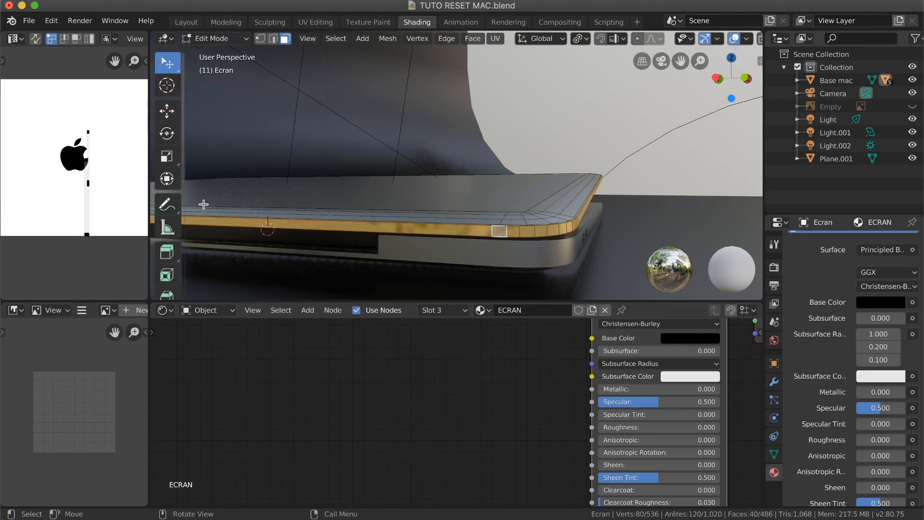
- Move the UVs of the lid's edge faces off the Apple logo onto the plain white area of the image
left_click_drag(149, 195, 214, 188)
left_click_drag(83, 126, 164, 250)
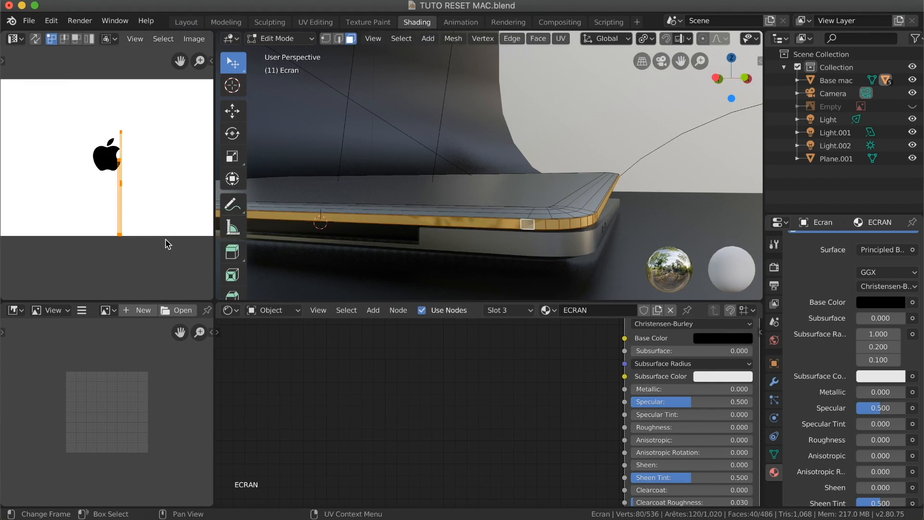
key("g")
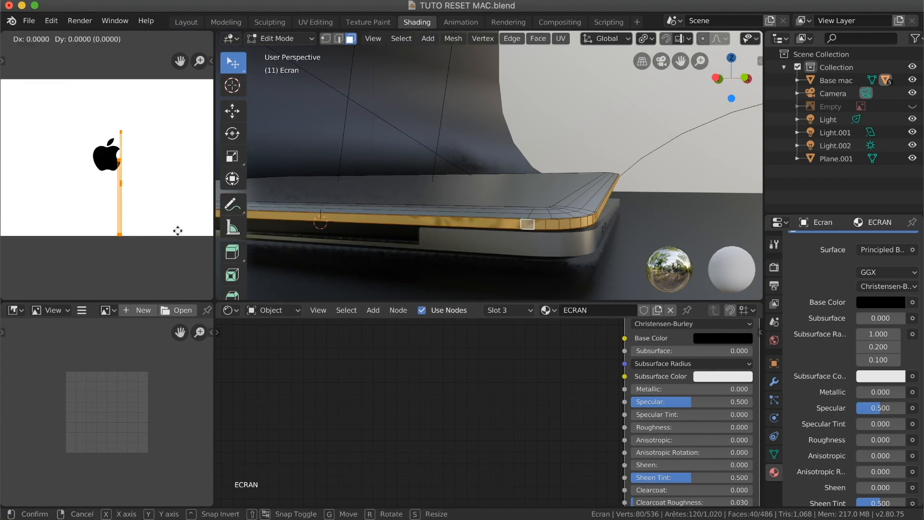
left_click(206, 234)
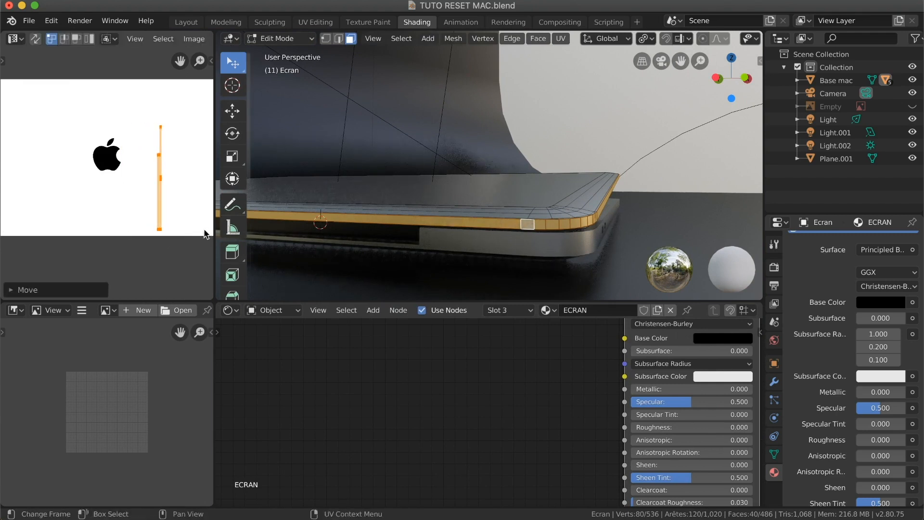
- Return to the Layout workspace and switch the Ecran lid back to Object Mode
left_click(188, 23)
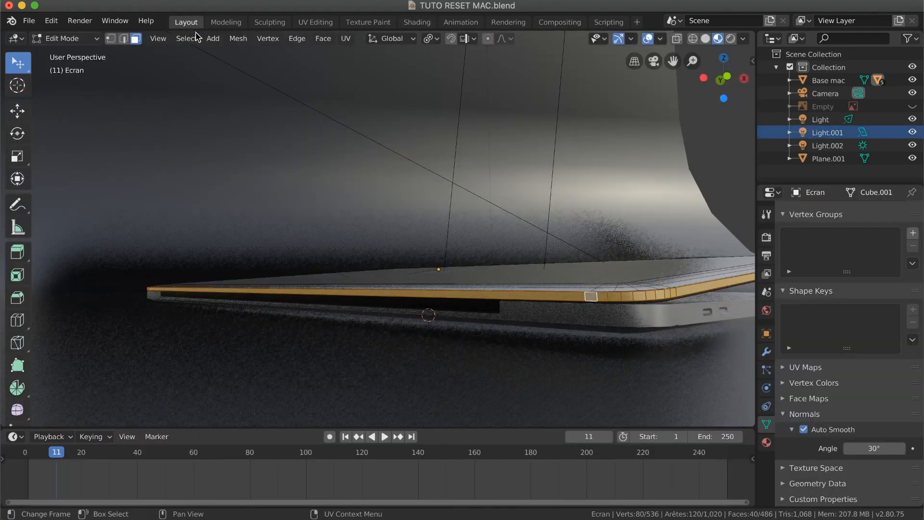
left_click(69, 39)
left_click(75, 53)
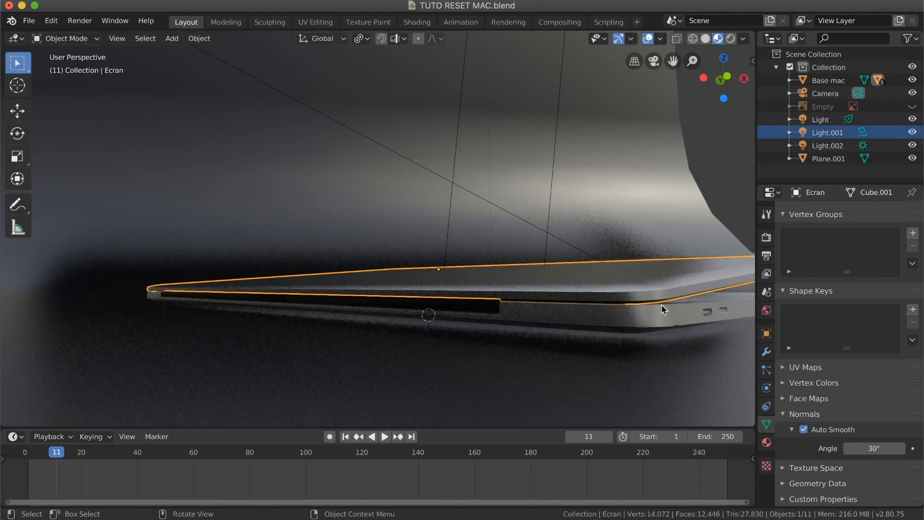
- Examine the slightly open lid through the camera view with Rendered shading
left_click(730, 39)
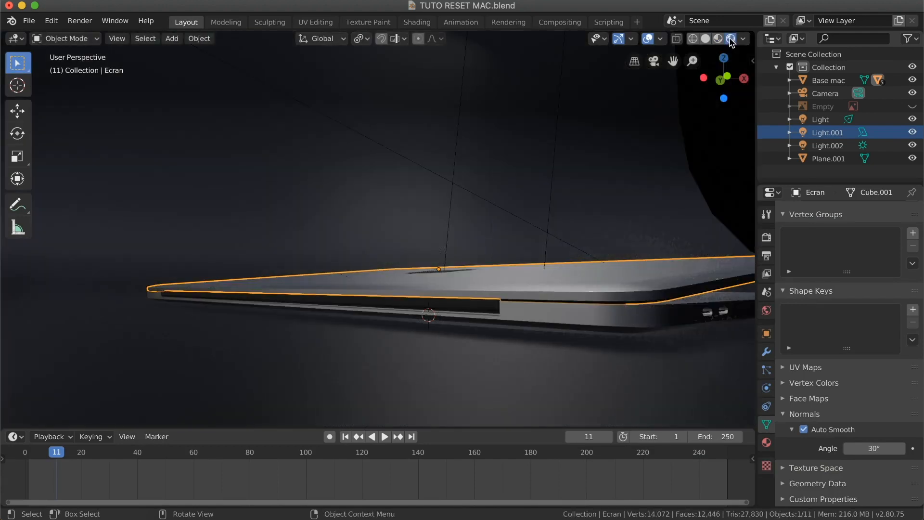
left_click(653, 61)
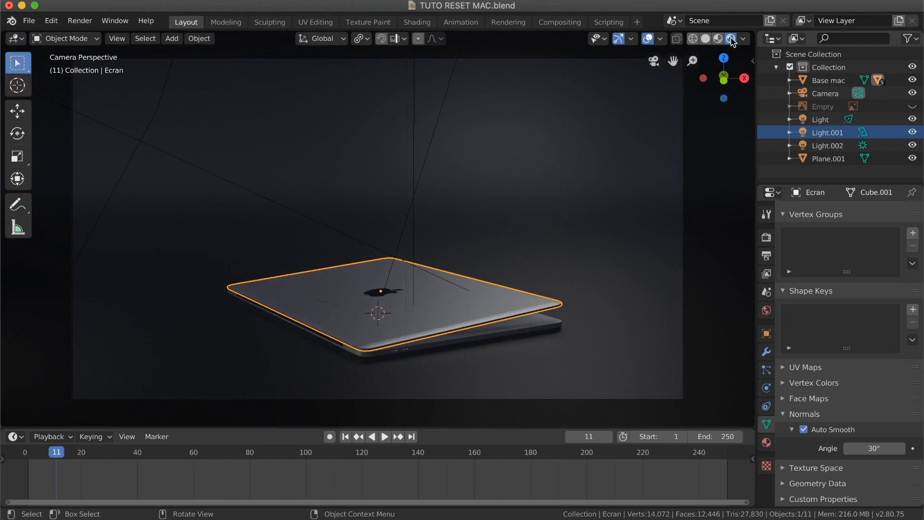
- In Solid shading, lower the camera to Z 0.44376 m and set its X rotation to 93.6°
left_click(706, 38)
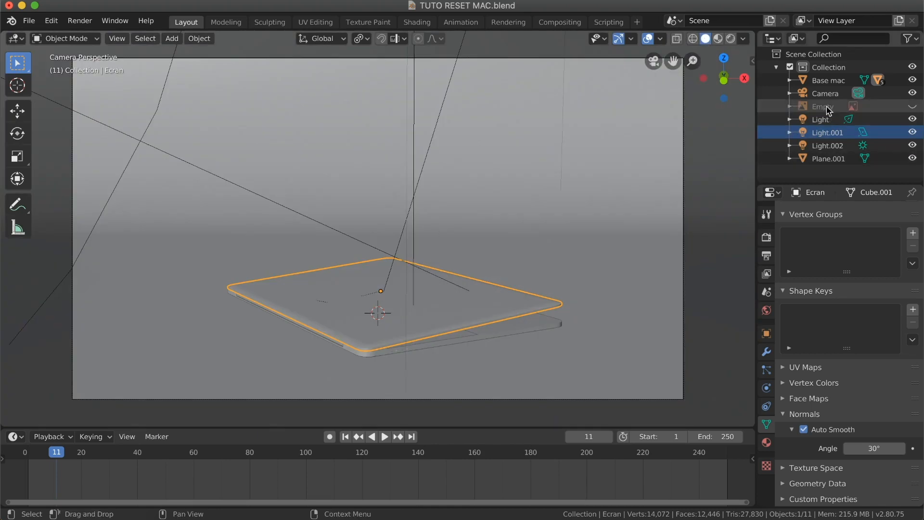
left_click(818, 93)
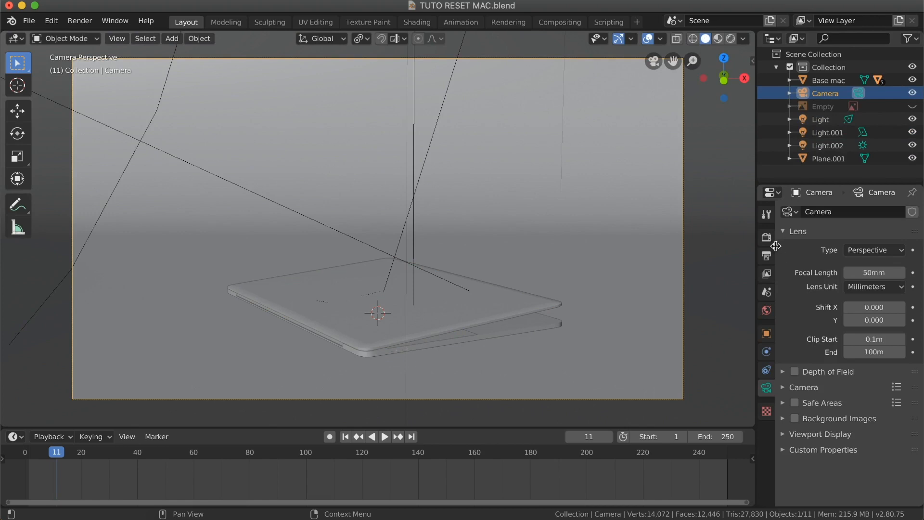
left_click(767, 333)
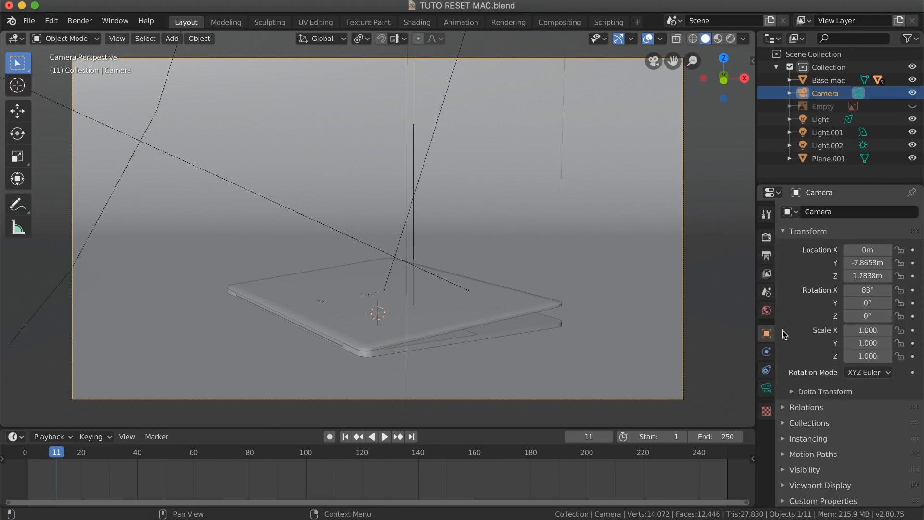
left_click_drag(868, 275, 901, 289)
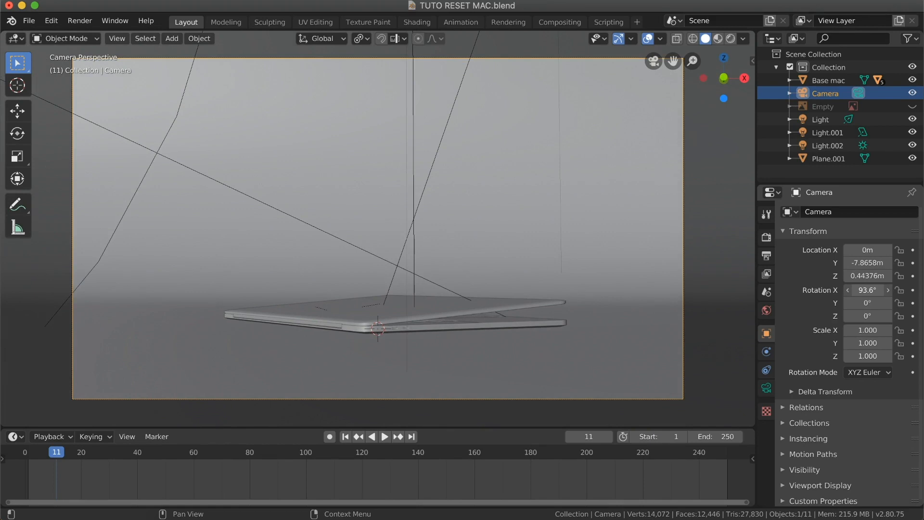
- Play the lid opening to frame 80 and reframe the camera with X rotation 95.6° and Y location -7.8258 m
key("space")
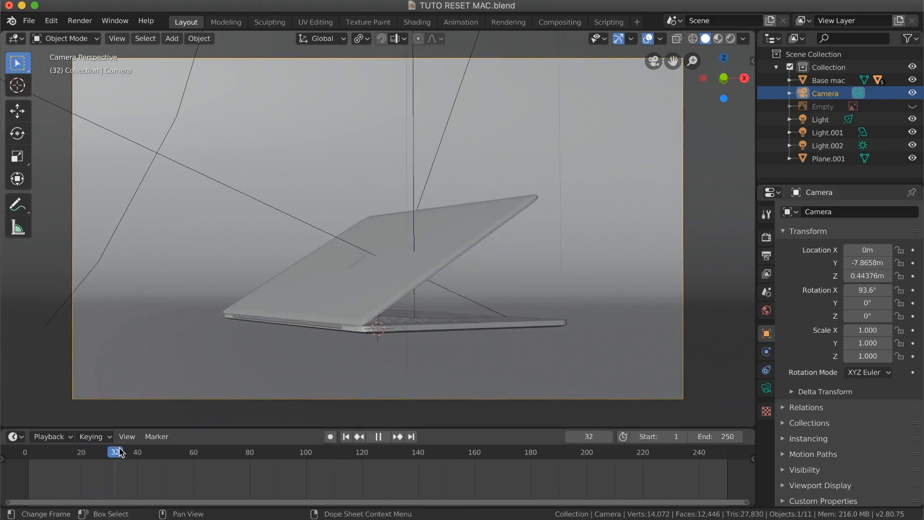
key("space")
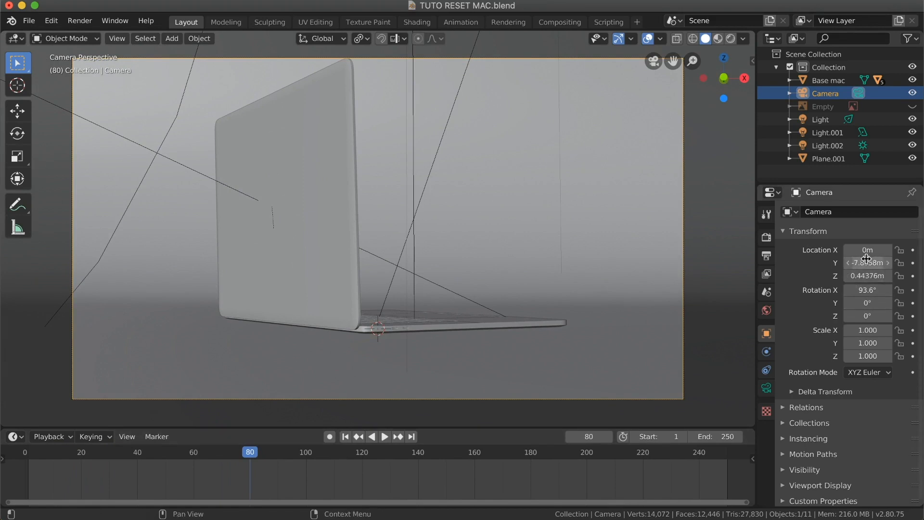
left_click_drag(867, 290, 866, 262)
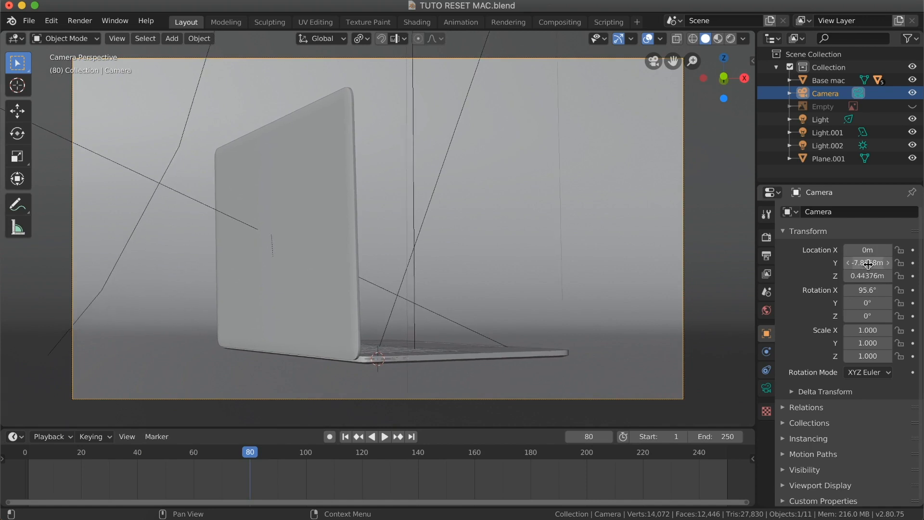
- Scrub through the lid opening with Rendered shading to inspect the lighting, including the closed lid, and select the spot light
mouse_move(250, 455)
left_mouse_down()
mouse_move(30, 457)
mouse_move(149, 456)
left_mouse_up()
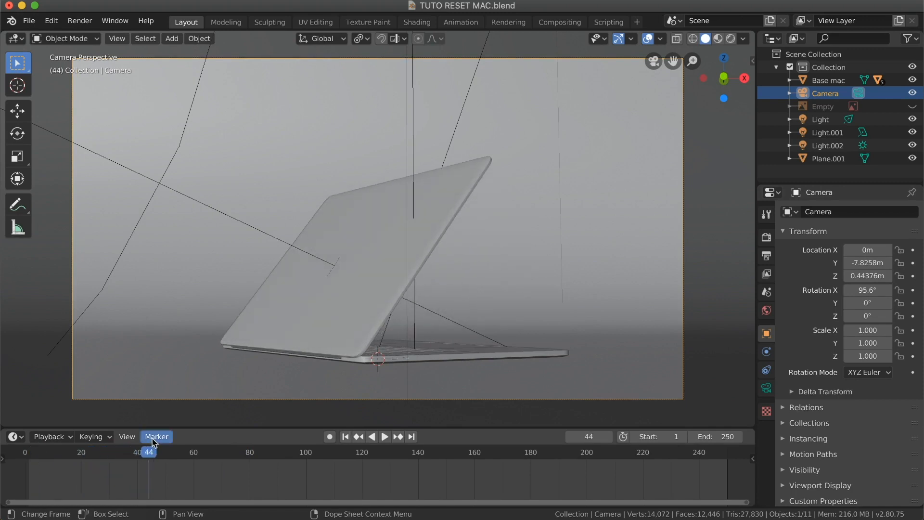
left_click(730, 39)
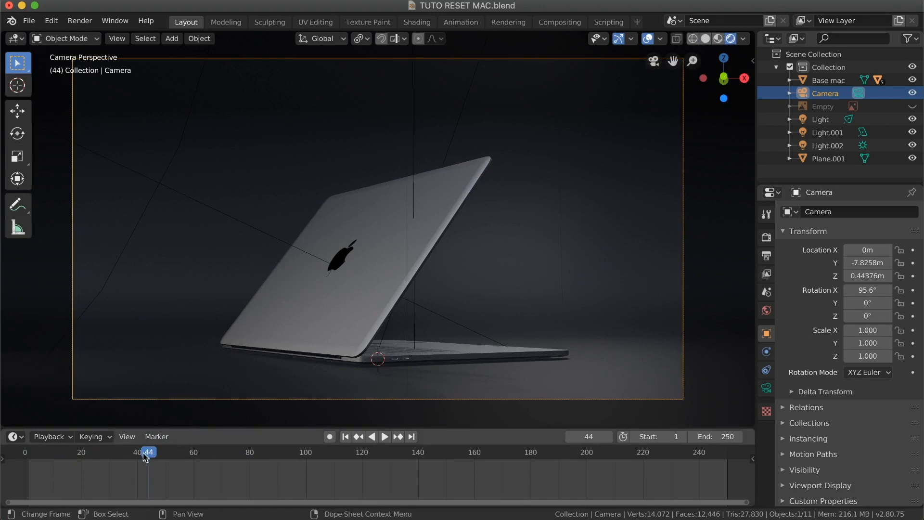
left_click_drag(148, 456, 253, 452)
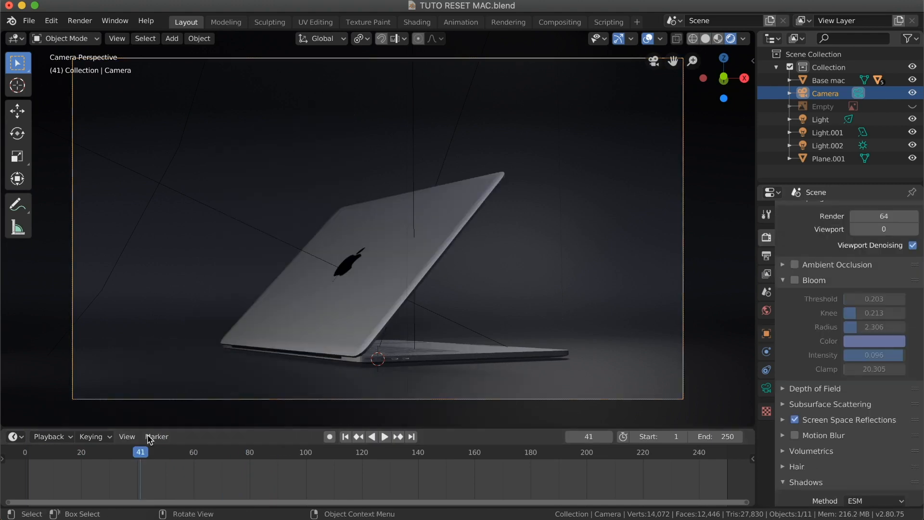
left_click_drag(142, 458, 35, 458)
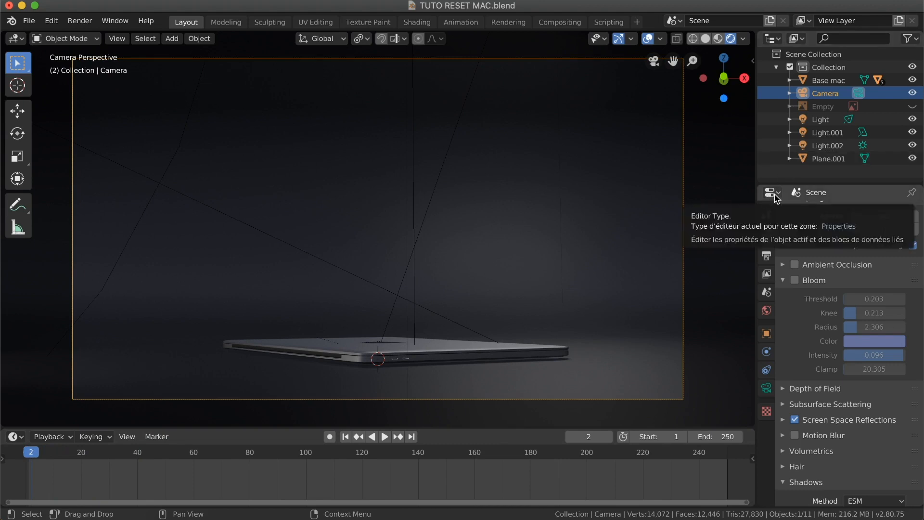
left_click(831, 132)
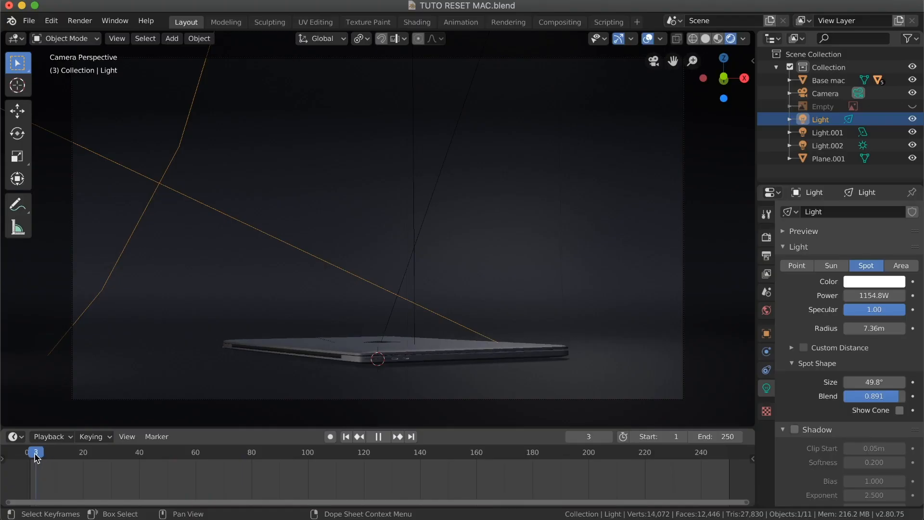
- Insert a location keyframe for the camera at frame 1, working in Solid shading
left_click(34, 457)
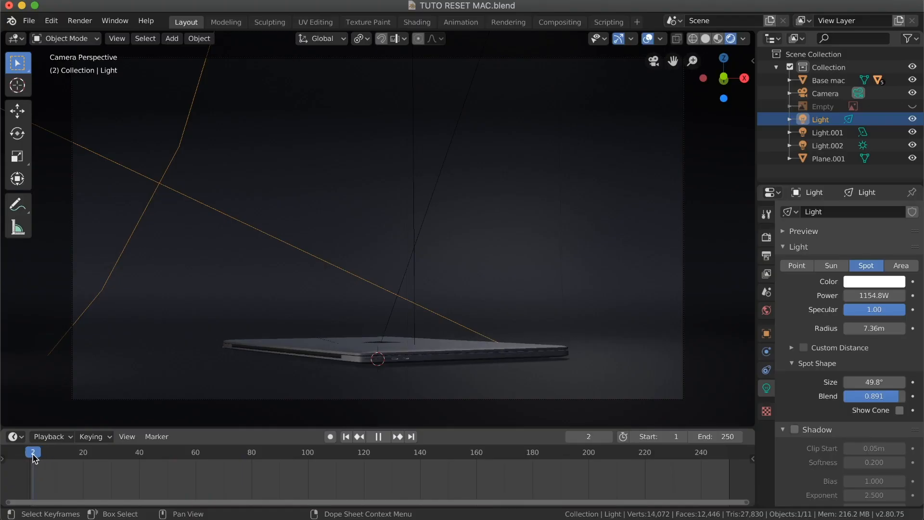
left_click_drag(33, 458, 30, 457)
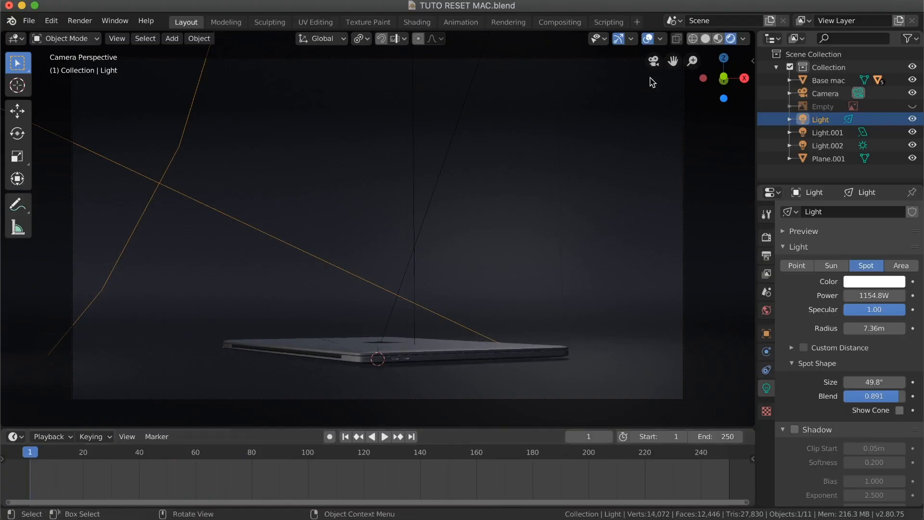
left_click(706, 39)
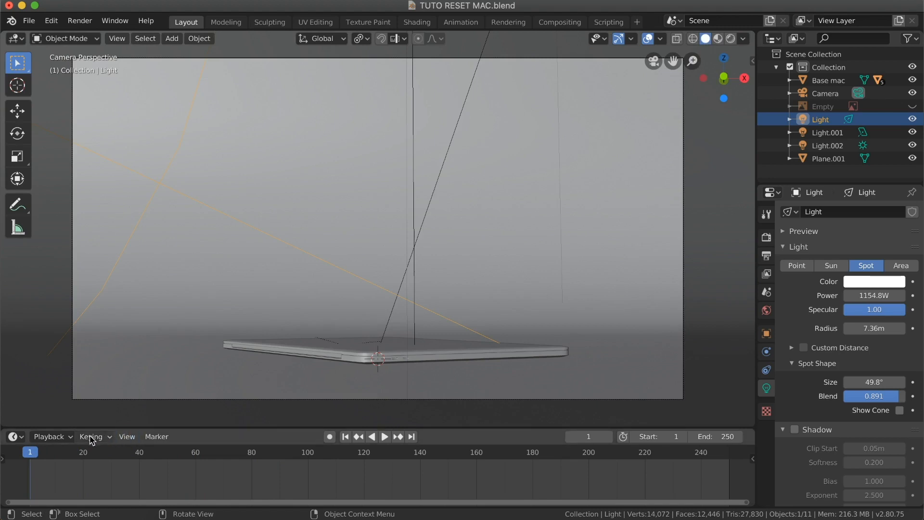
left_click(825, 94)
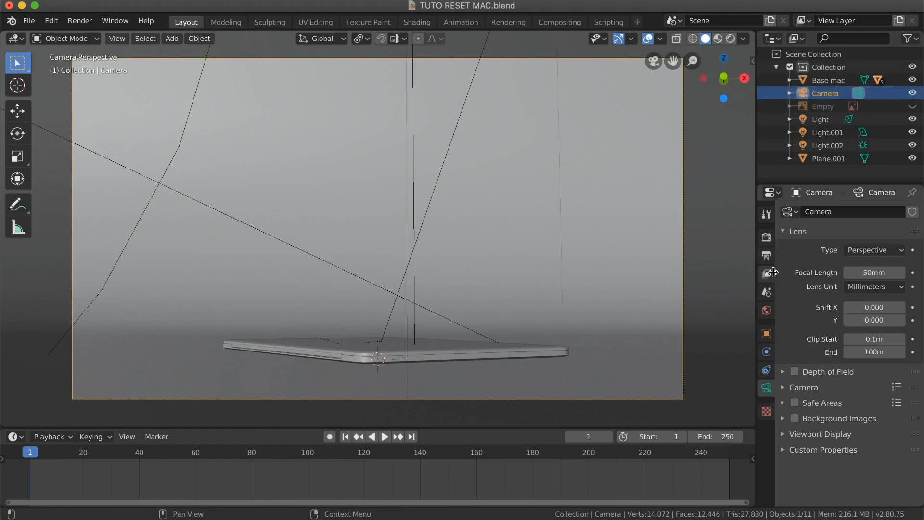
left_click(767, 333)
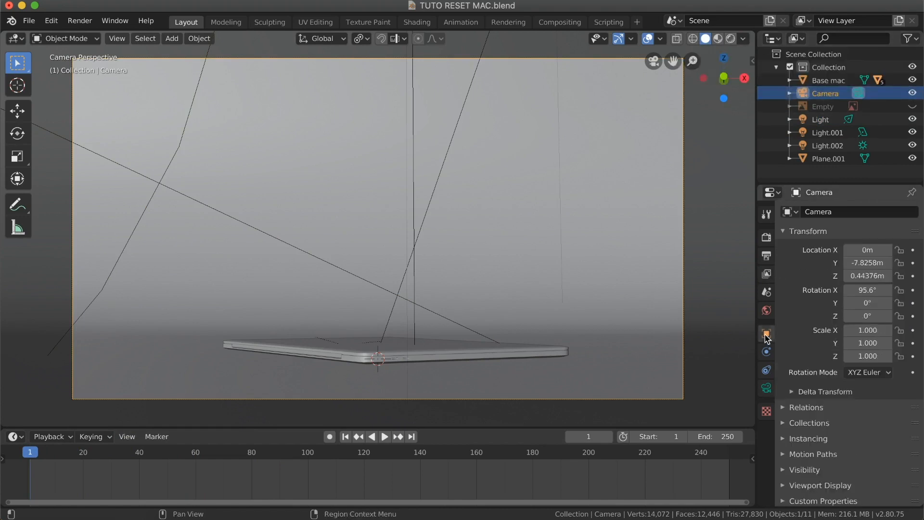
right_click(864, 263)
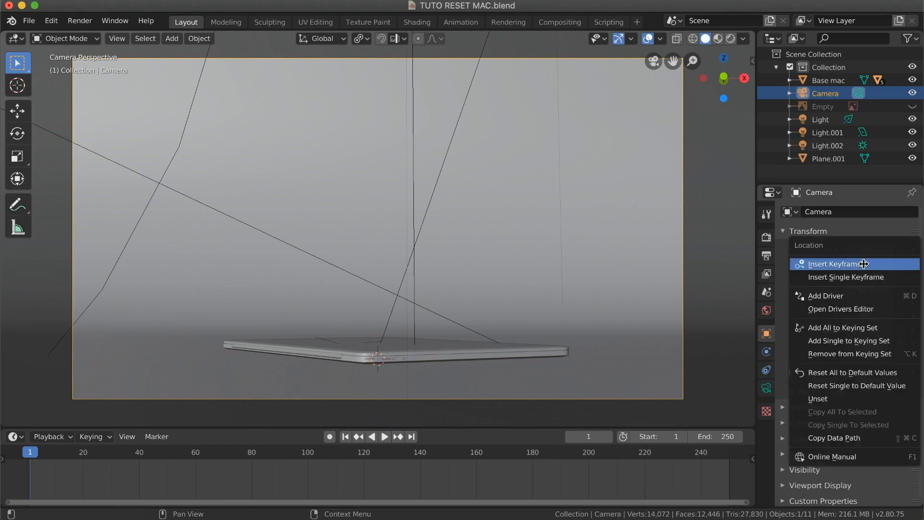
left_click(864, 264)
- At frame 80, move the camera back to Y -9.3058 m and insert a location keyframe
left_click(252, 454)
left_click_drag(253, 458, 252, 459)
left_click_drag(889, 267, 748, 267)
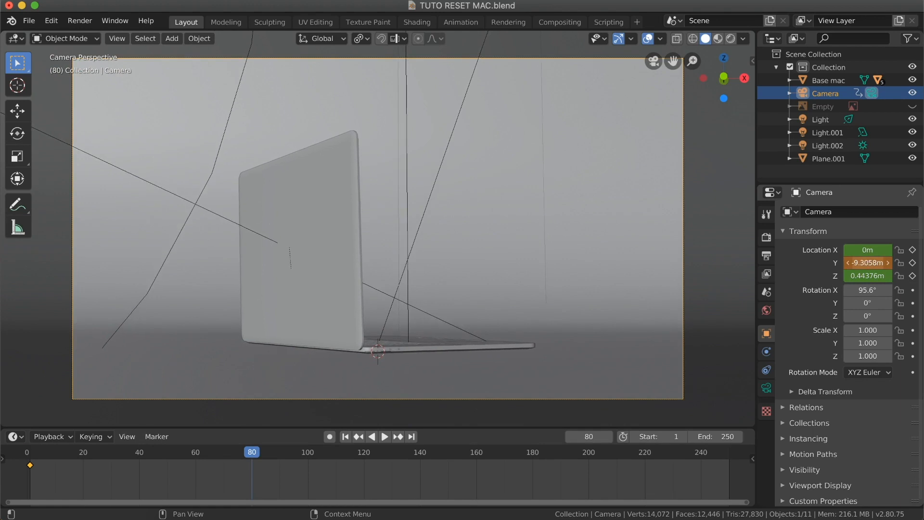
right_click(870, 266)
left_click(874, 266)
- Play and scrub the animated camera move from the start, in Solid and then Rendered shading, stopping at frame 79
left_click(26, 456)
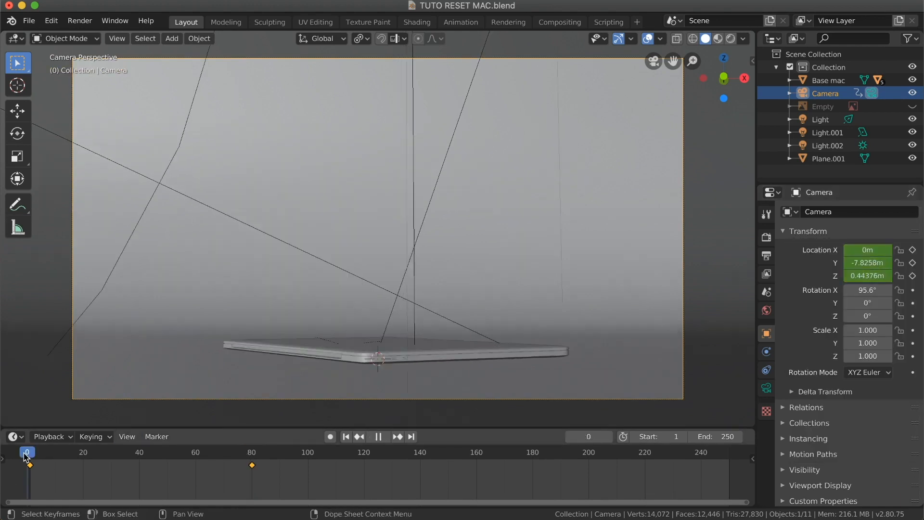
key("space")
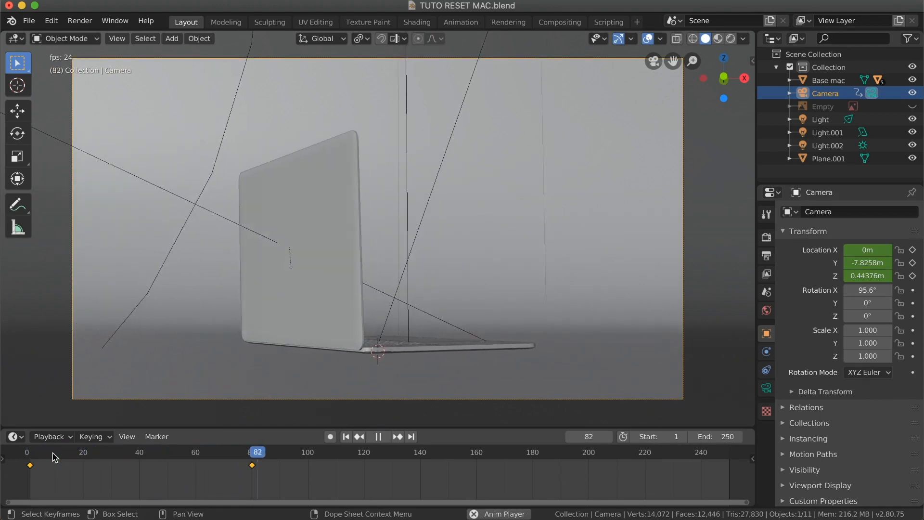
left_click(29, 456)
key("space")
left_click_drag(60, 456, 218, 455)
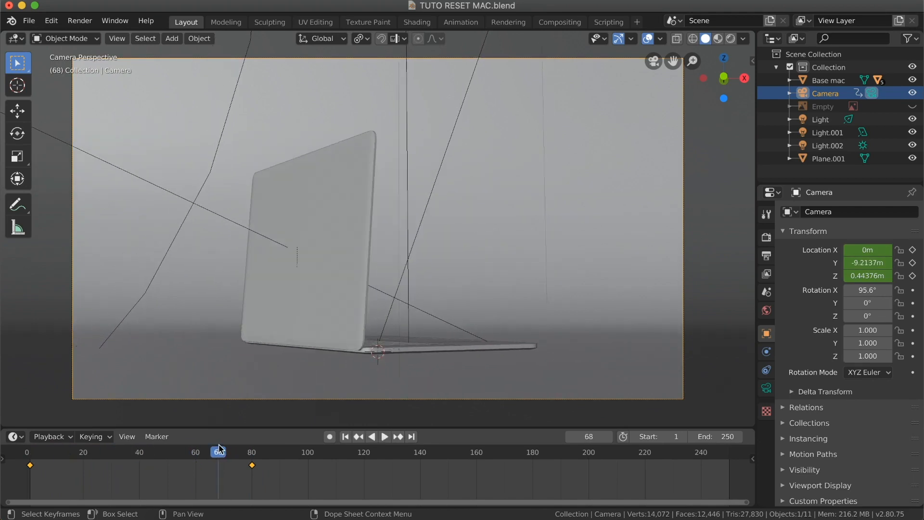
left_click(731, 39)
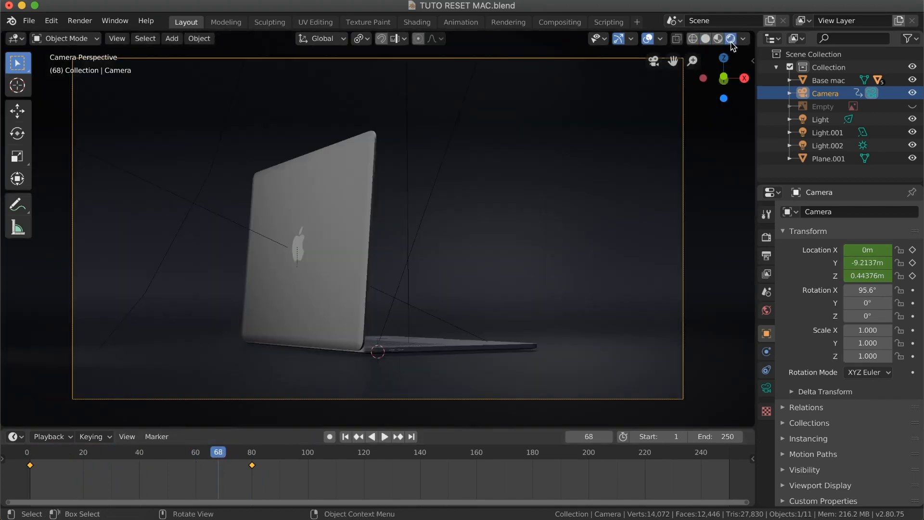
key("space")
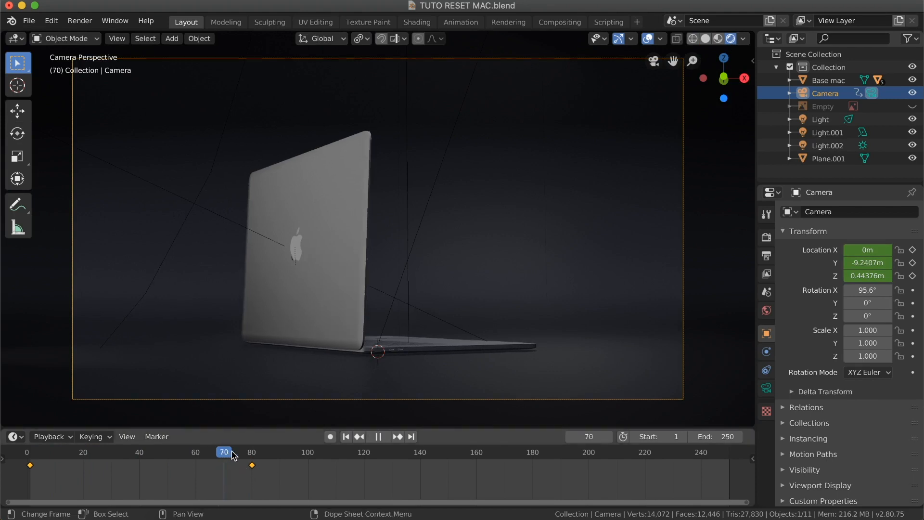
key("space")
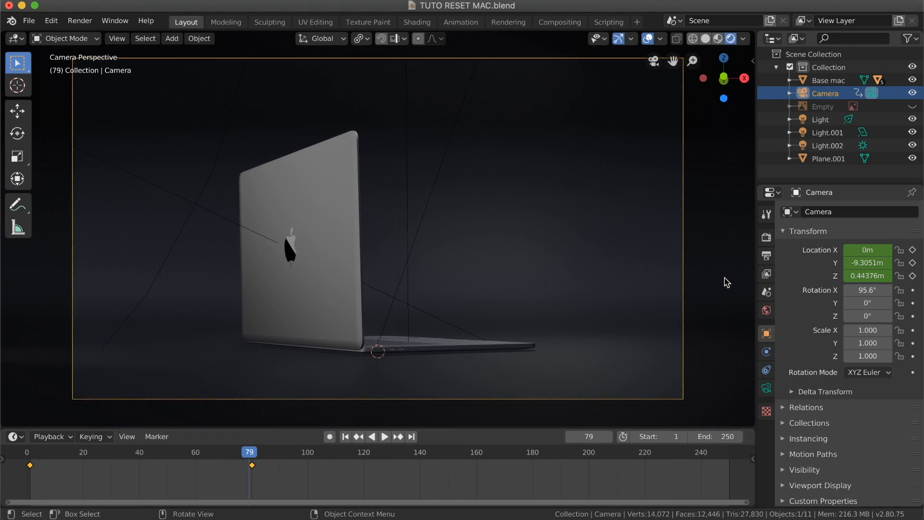
- Enable Bloom in the Eevee render settings and set its radius to 2.611
left_click(766, 237)
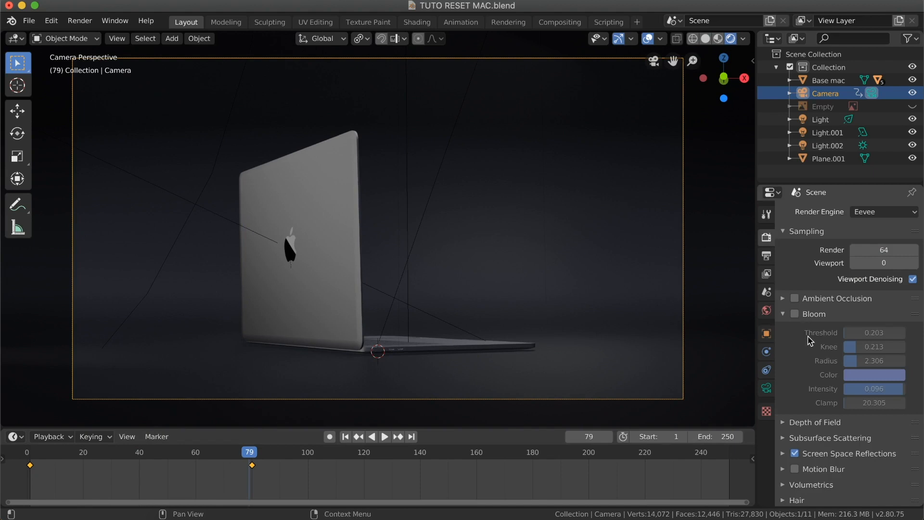
left_click(796, 315)
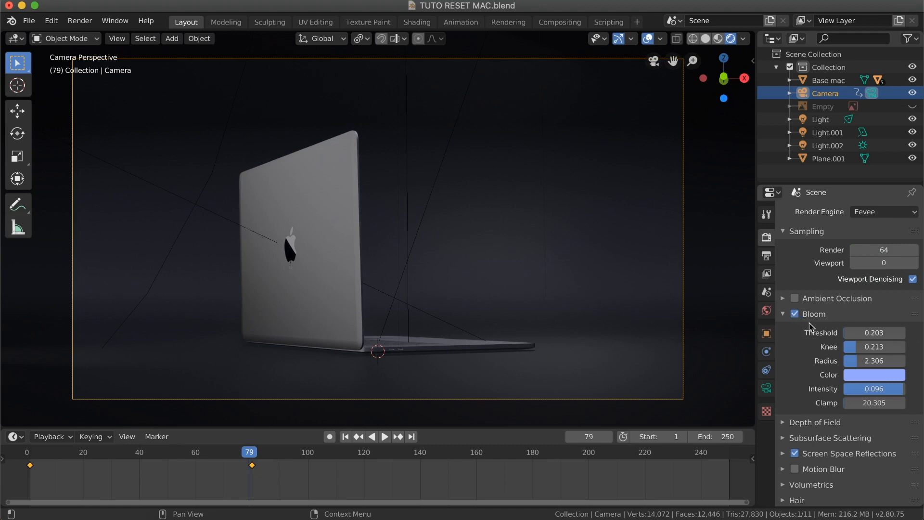
left_click_drag(846, 334, 847, 333)
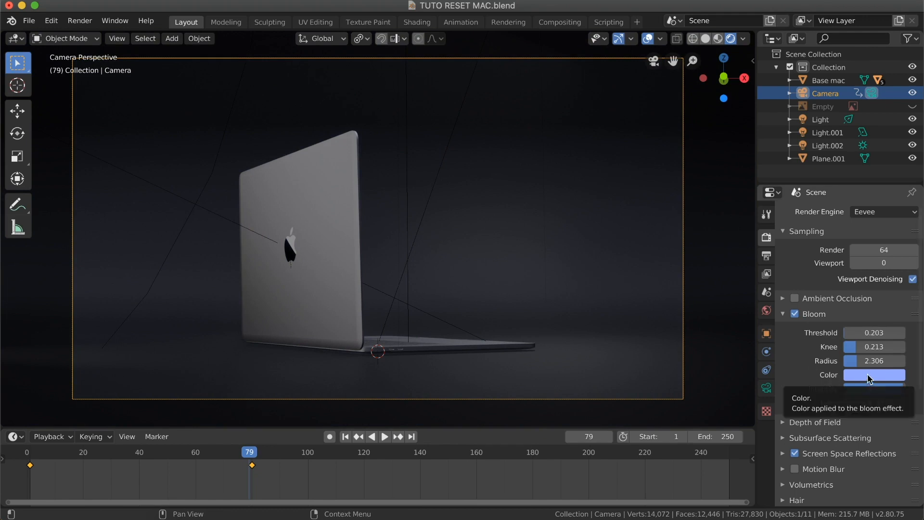
mouse_move(863, 364)
left_mouse_down()
mouse_move(889, 365)
mouse_move(846, 364)
mouse_move(869, 360)
left_mouse_up()
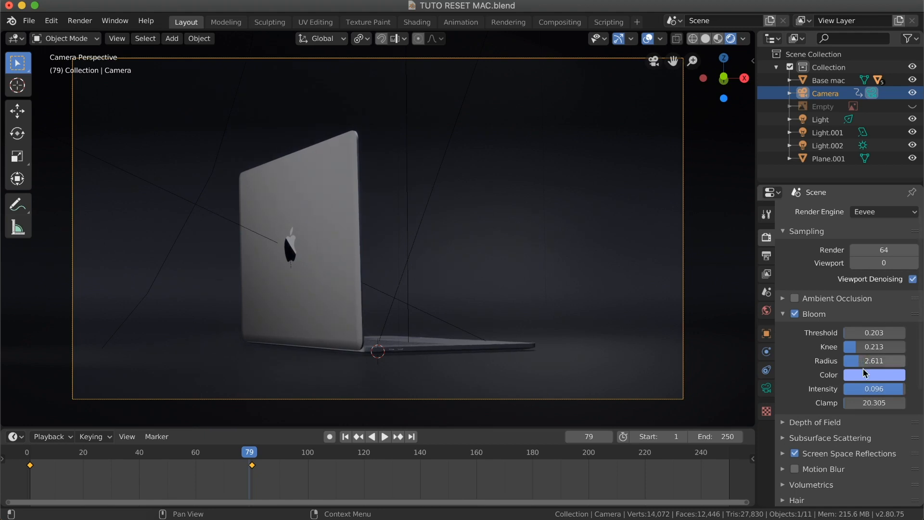
- Change the Bloom color to a very pale blue and set its knee to 0.152
left_click(863, 377)
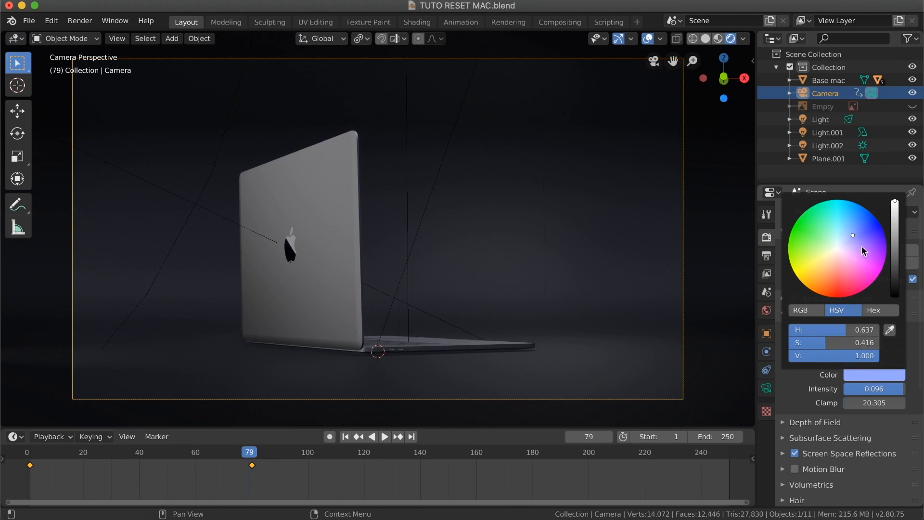
left_click_drag(851, 235, 842, 243)
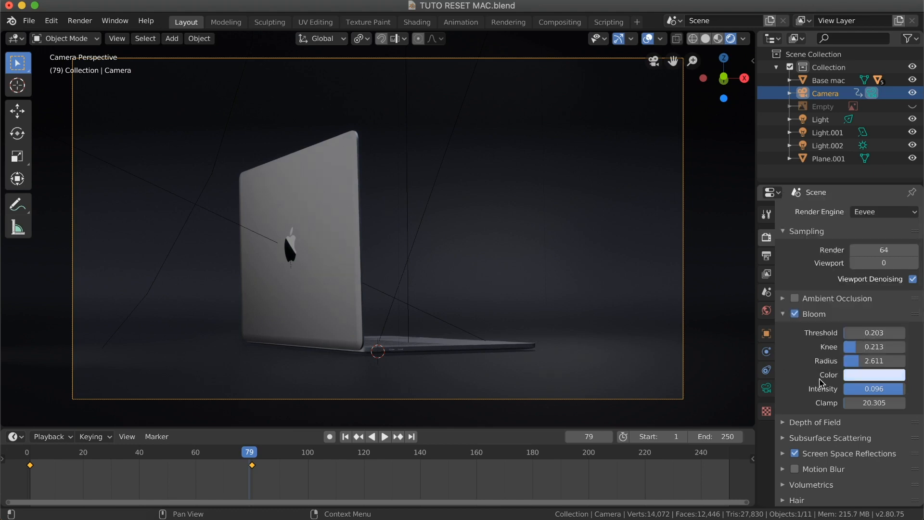
mouse_move(860, 349)
left_mouse_down()
mouse_move(868, 350)
mouse_move(851, 347)
left_mouse_up()
- Toggle Bloom off and on to compare its effect on the rendered laptop, leaving it enabled
left_click(793, 314)
left_click(792, 315)
left_click(794, 315)
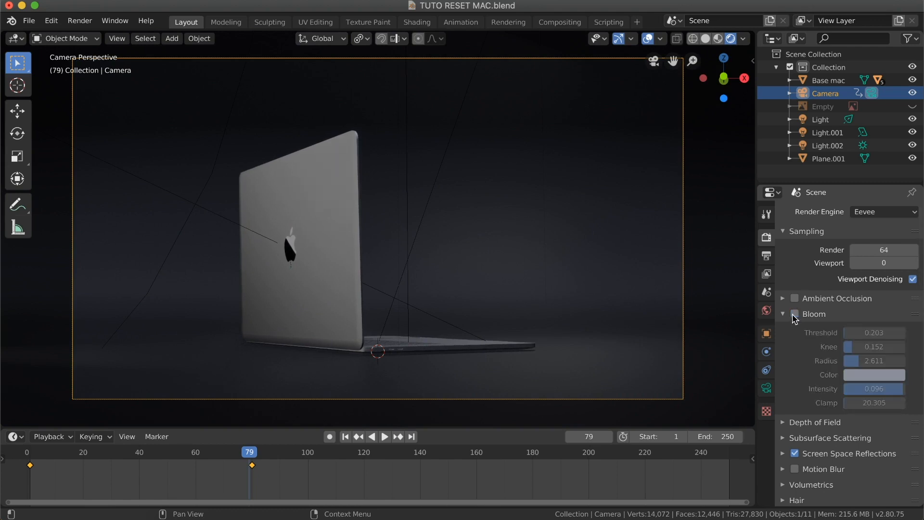
left_click(794, 315)
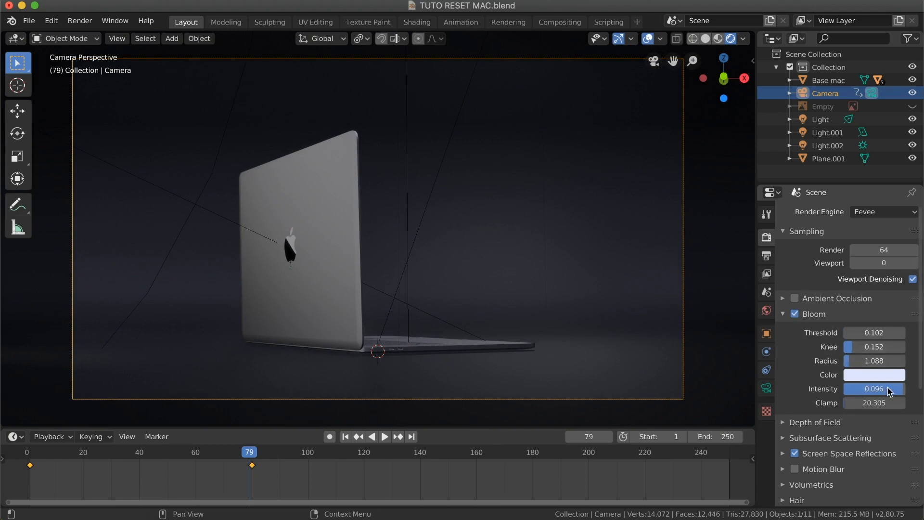
- Lower the Bloom intensity to 0.059 in the Eevee render settings
mouse_move(874, 388)
left_mouse_down()
mouse_move(861, 388)
mouse_move(876, 386)
left_mouse_up()
scroll(815, 435, "down", 6)
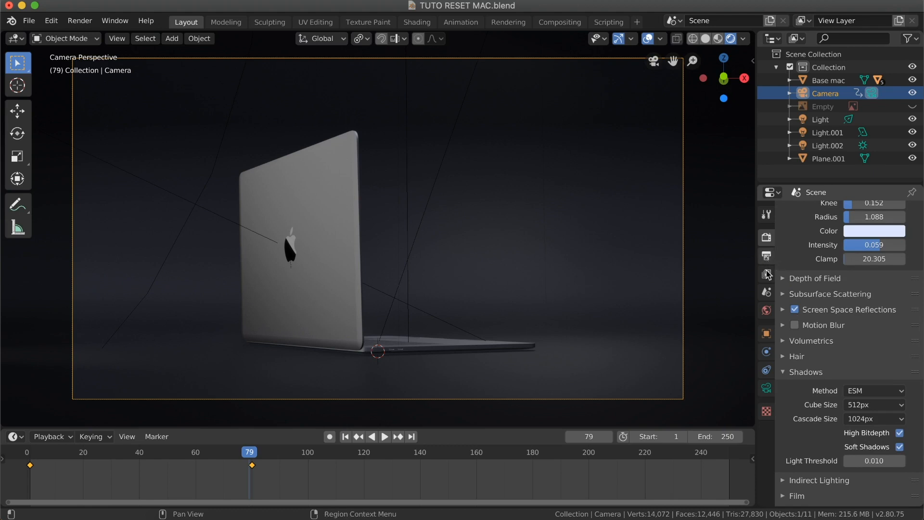
left_click(767, 312)
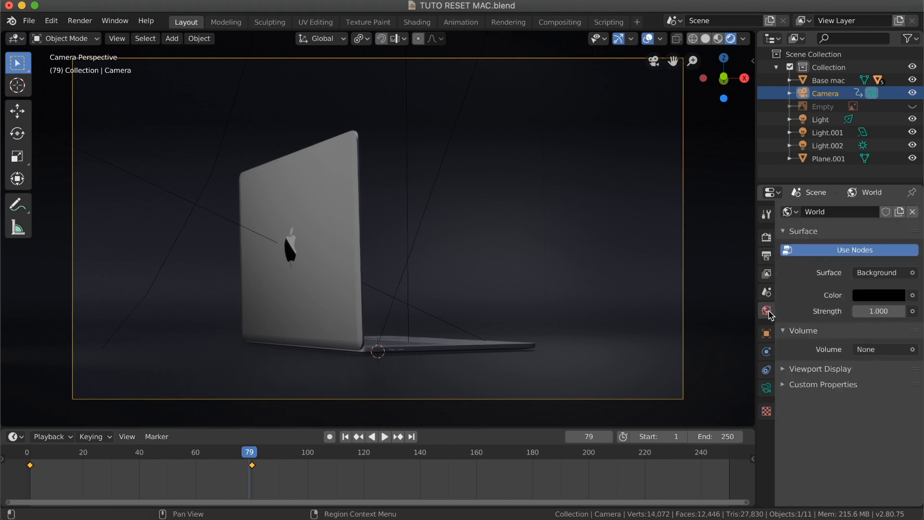
left_click(768, 389)
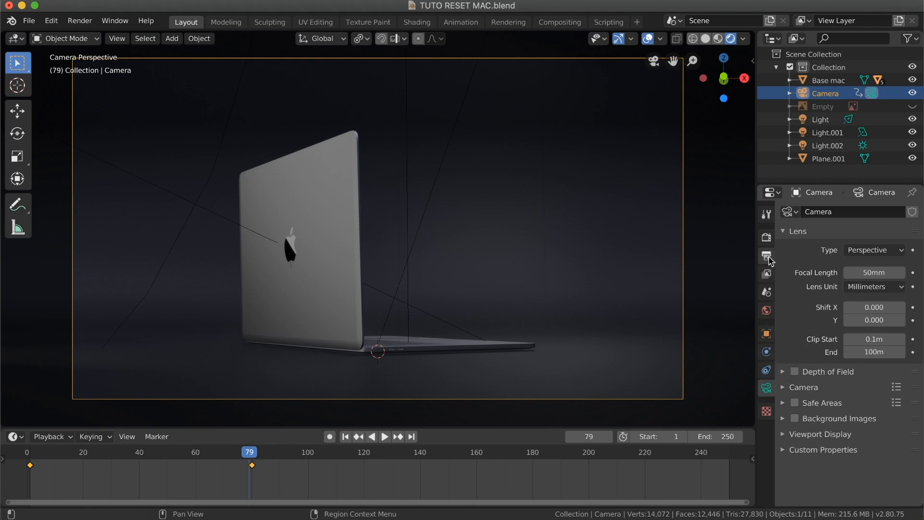
left_click(767, 239)
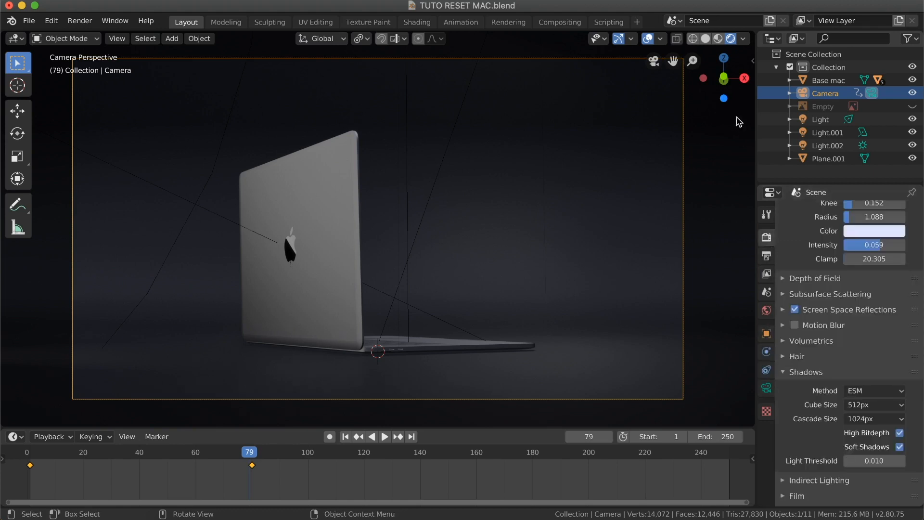
- Switch the viewport to Solid shading and set the scene's output frame rate to 25 fps
left_click(706, 39)
scroll(806, 341, "down", 2)
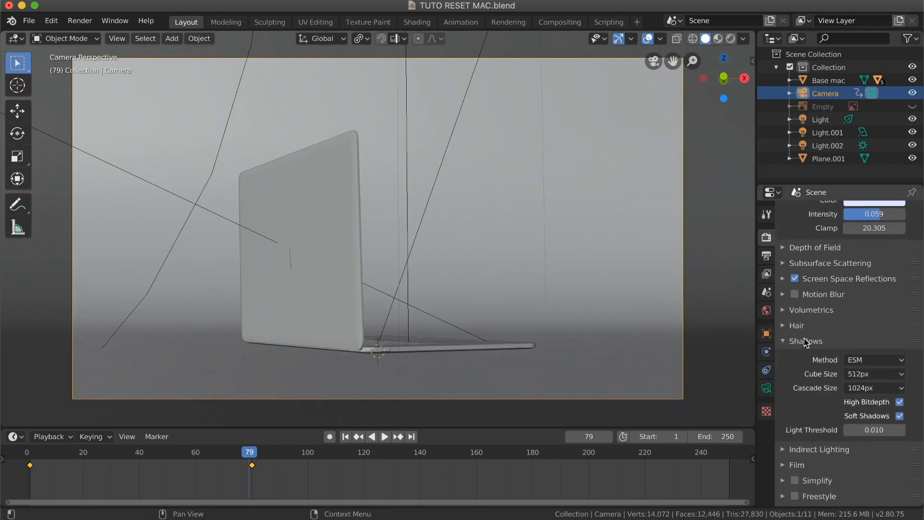
scroll(806, 337, "up", 6)
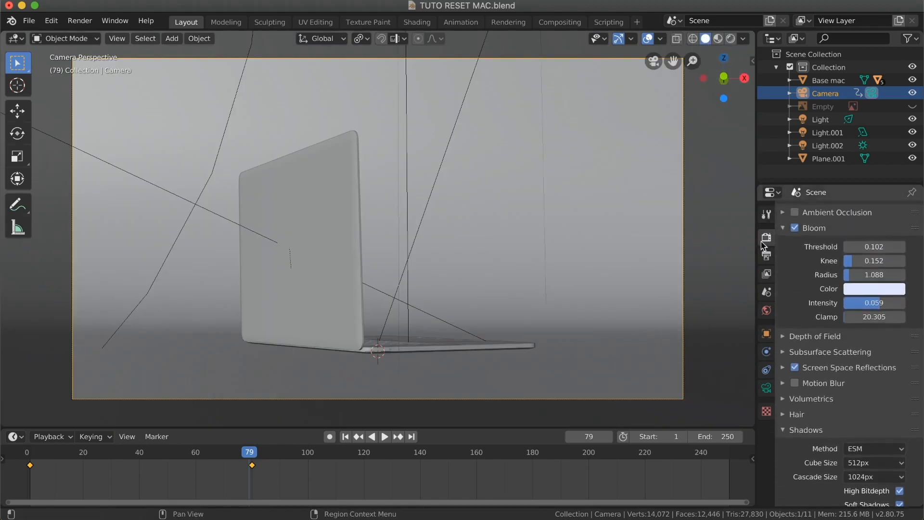
left_click(768, 264)
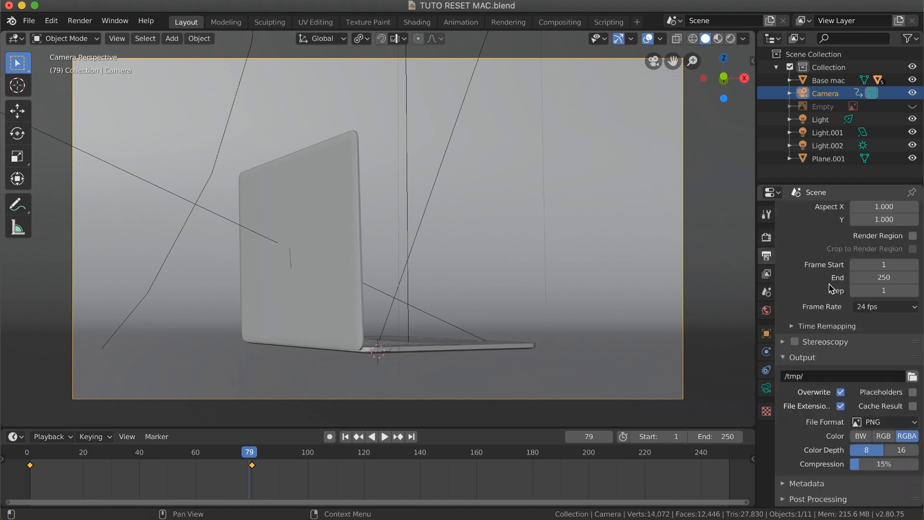
scroll(830, 289, "up", 3)
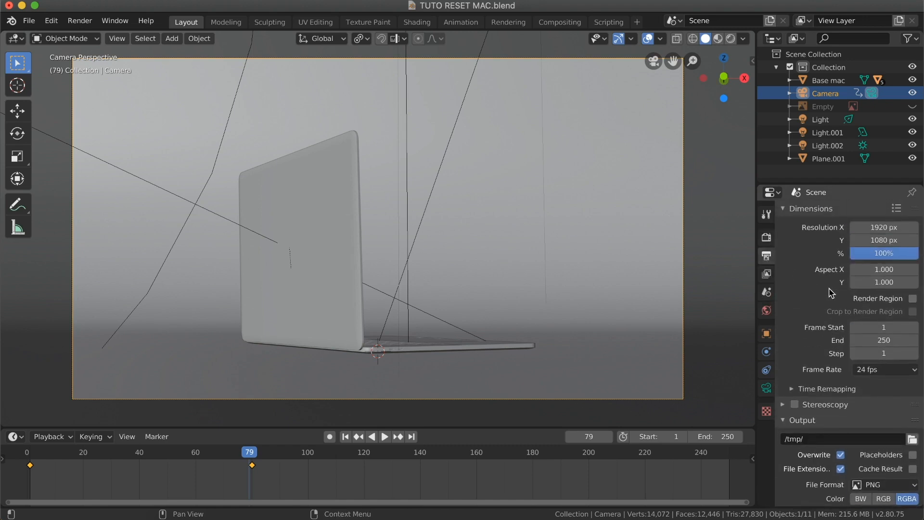
scroll(831, 292, "down", 2)
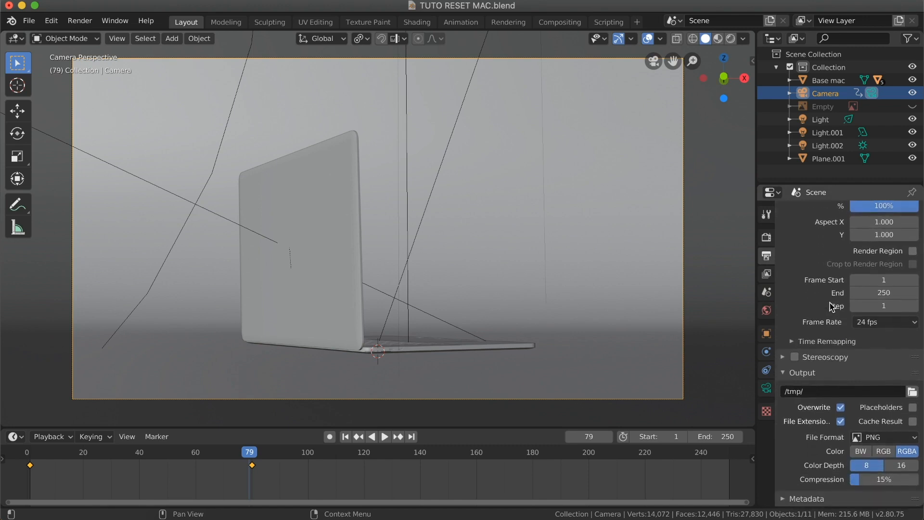
scroll(835, 318, "down", 1)
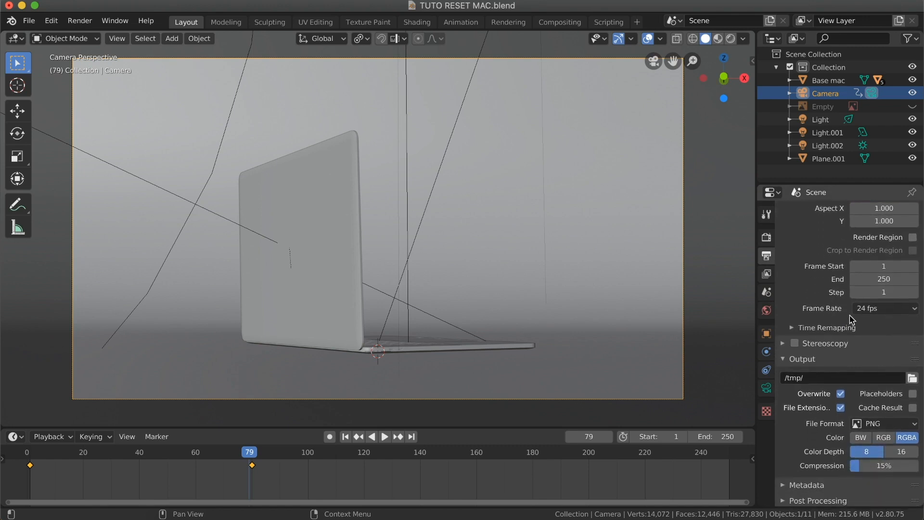
left_click(891, 309)
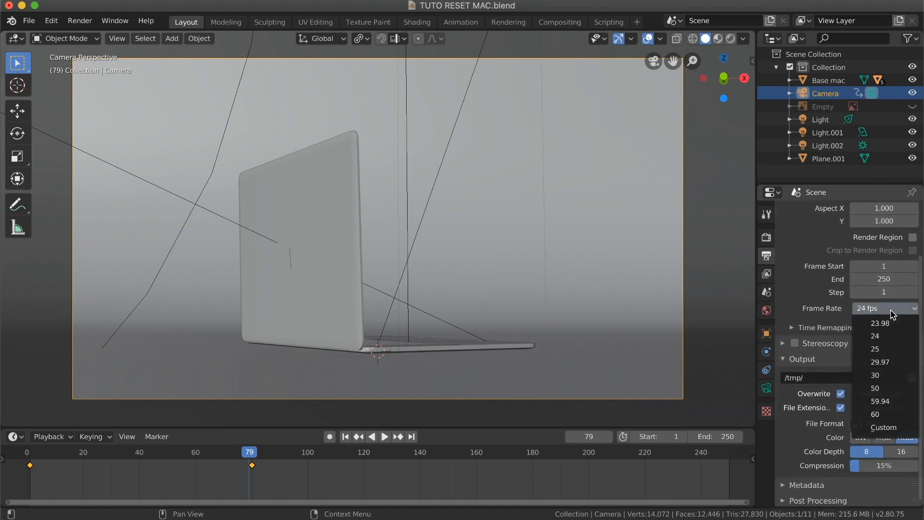
left_click(888, 355)
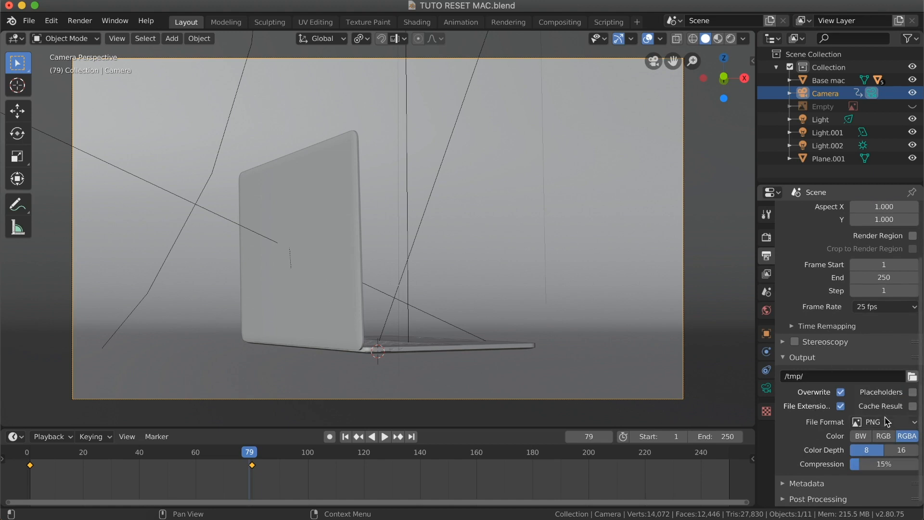
- Change the output file format to FFmpeg video and show its encoding settings
left_click(877, 429)
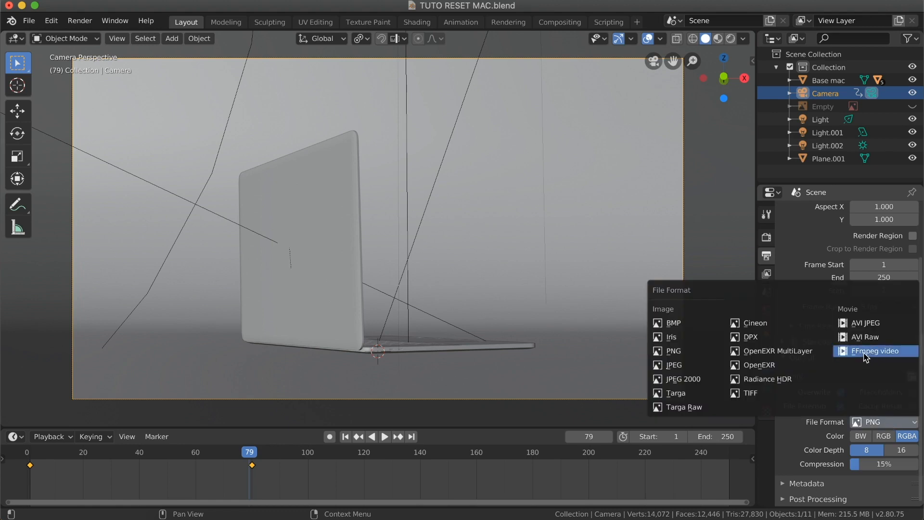
left_click(879, 355)
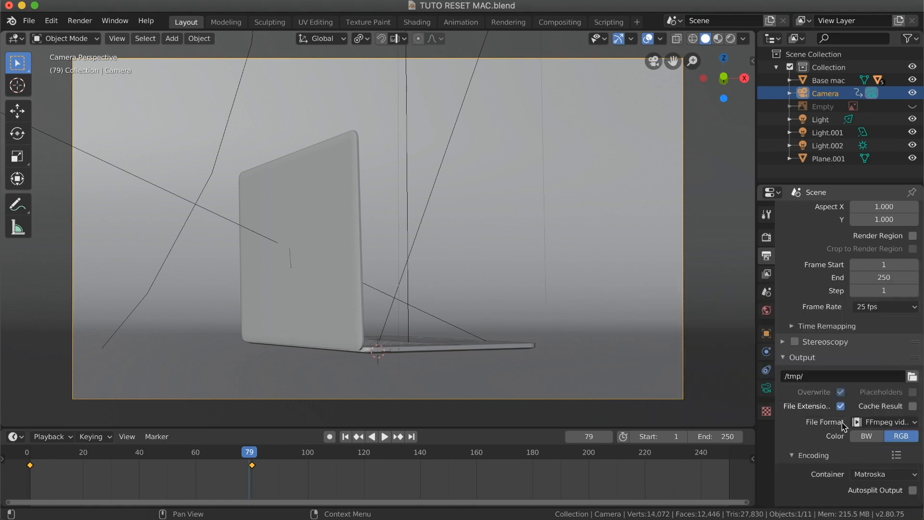
scroll(827, 441, "down", 8)
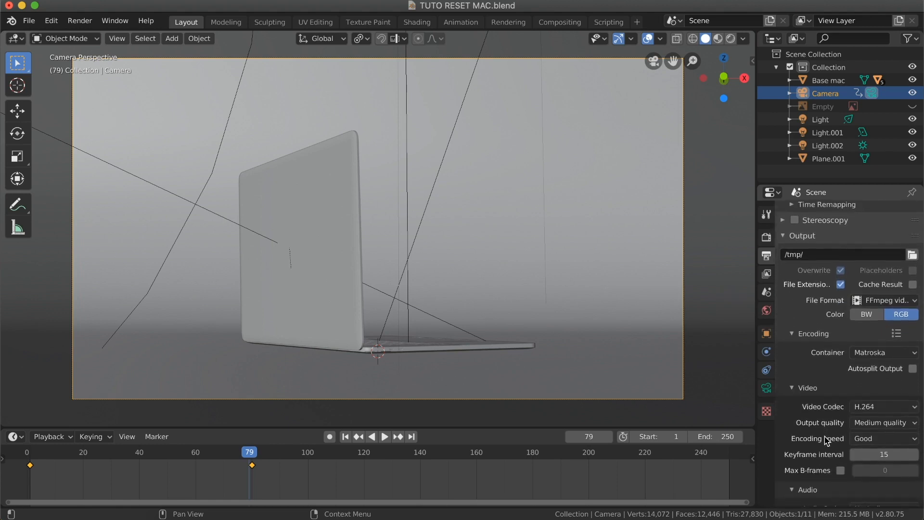
scroll(803, 291, "up", 8)
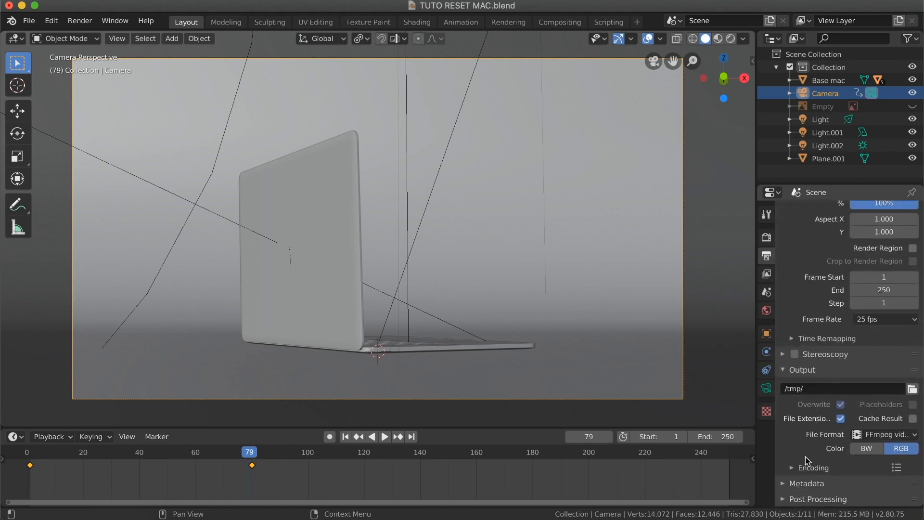
scroll(807, 469, "down", 8)
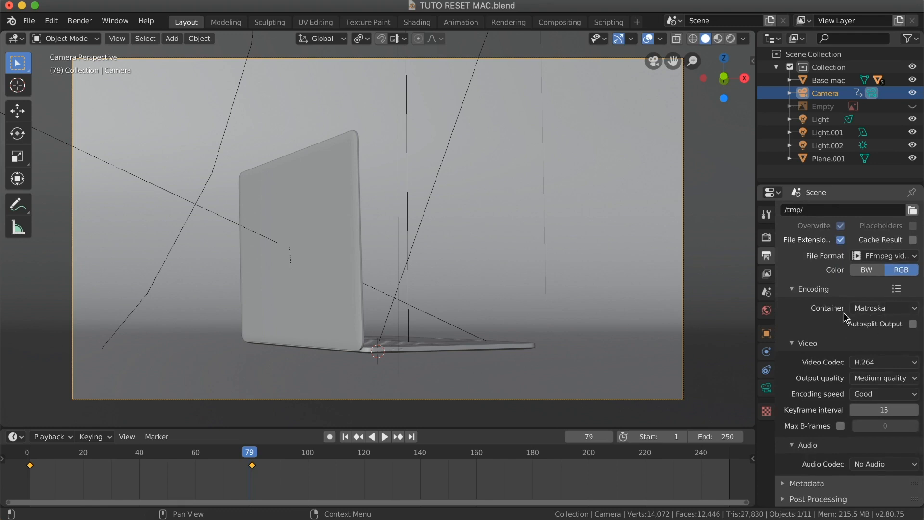
- Set the video encoding container to MPEG-4 and the output quality to Perceptually lossless
left_click(889, 310)
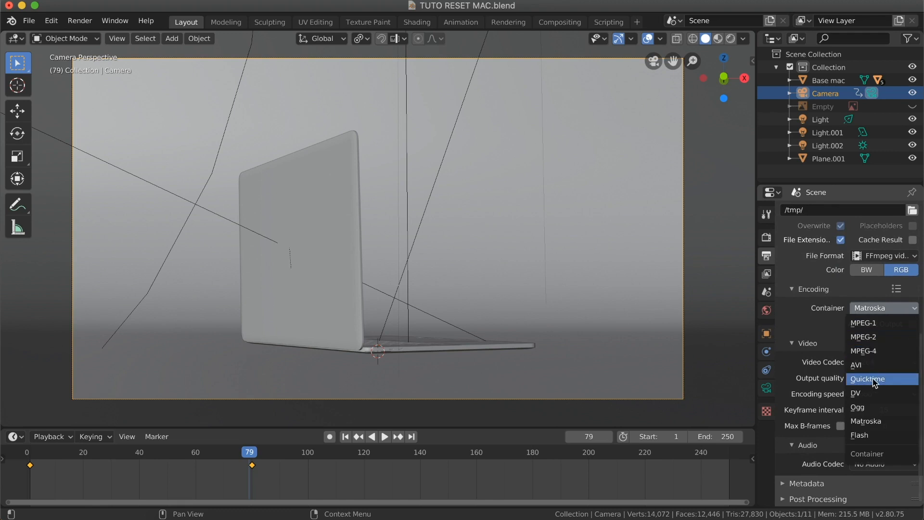
left_click(881, 354)
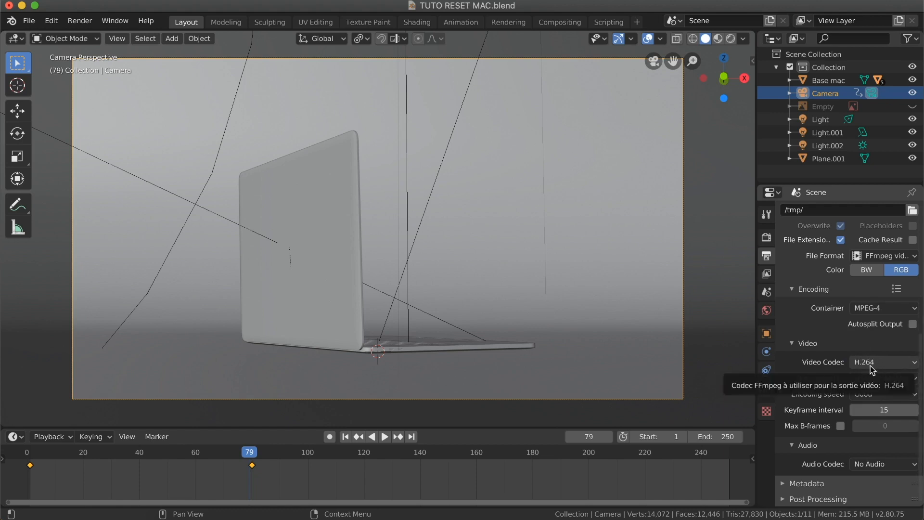
left_click(878, 380)
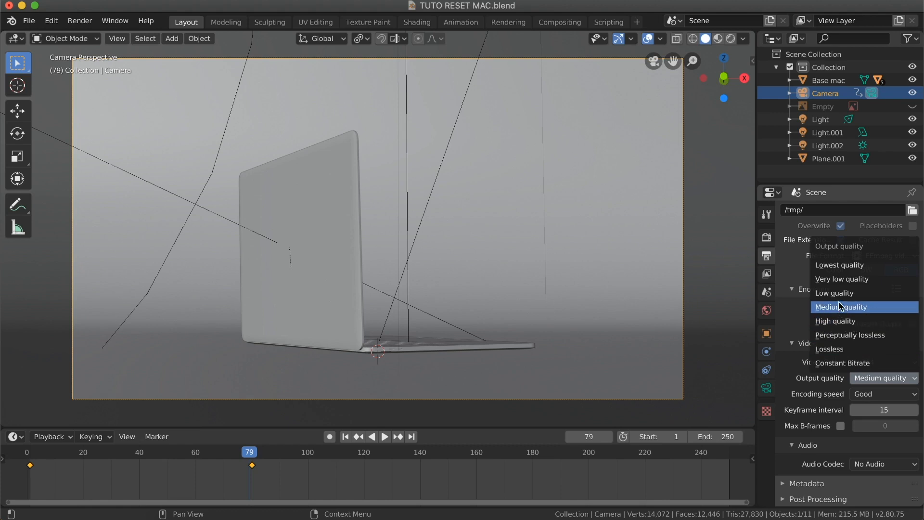
left_click(853, 337)
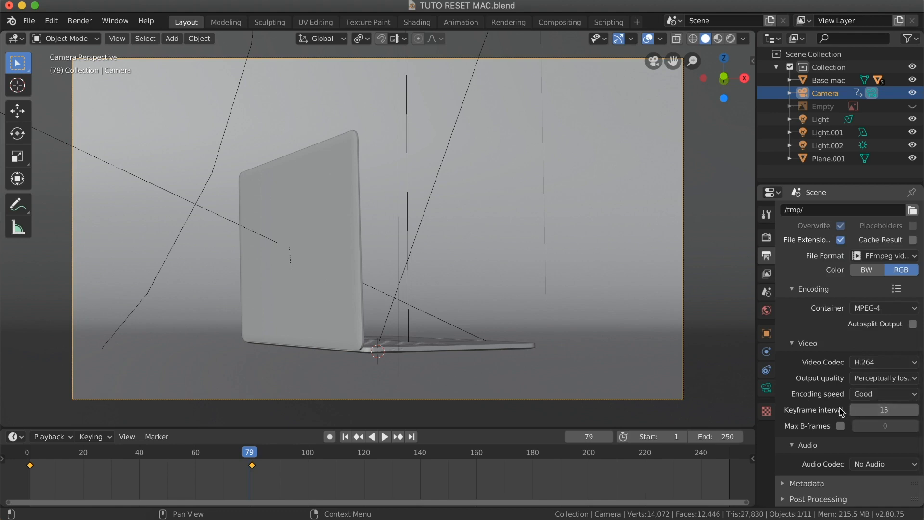
- Choose the Desktop as the output folder for the rendered video
scroll(841, 413, "up", 5)
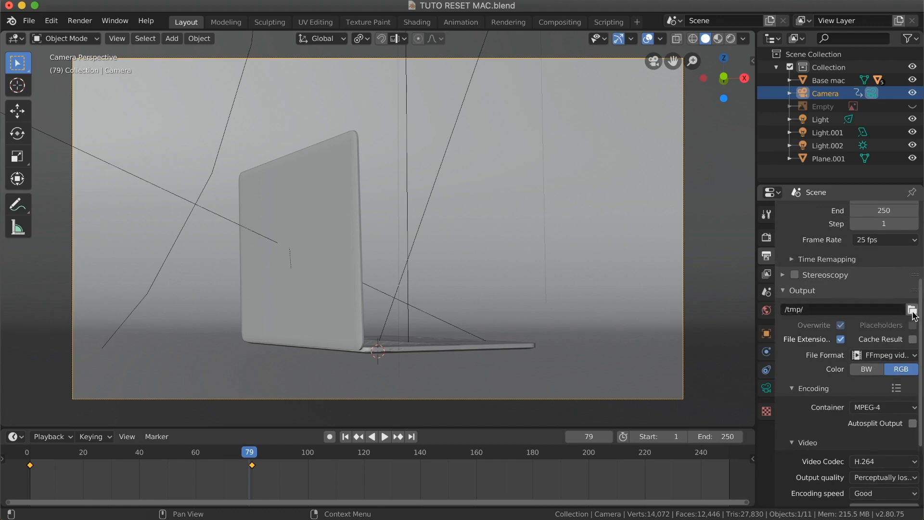
left_click(912, 311)
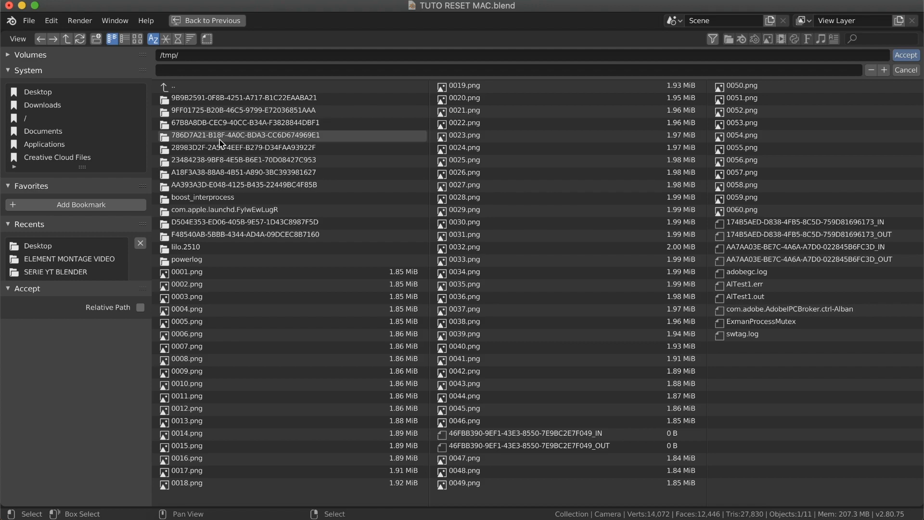
left_click(41, 92)
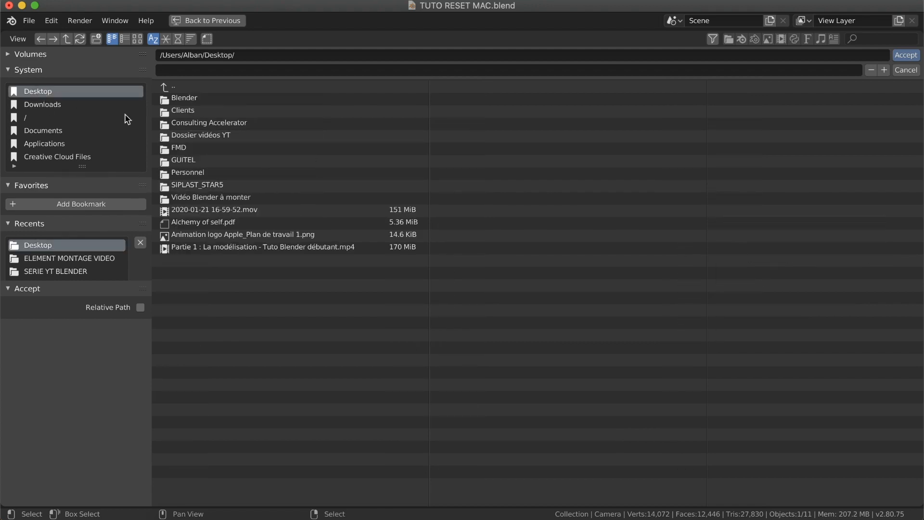
left_click(907, 56)
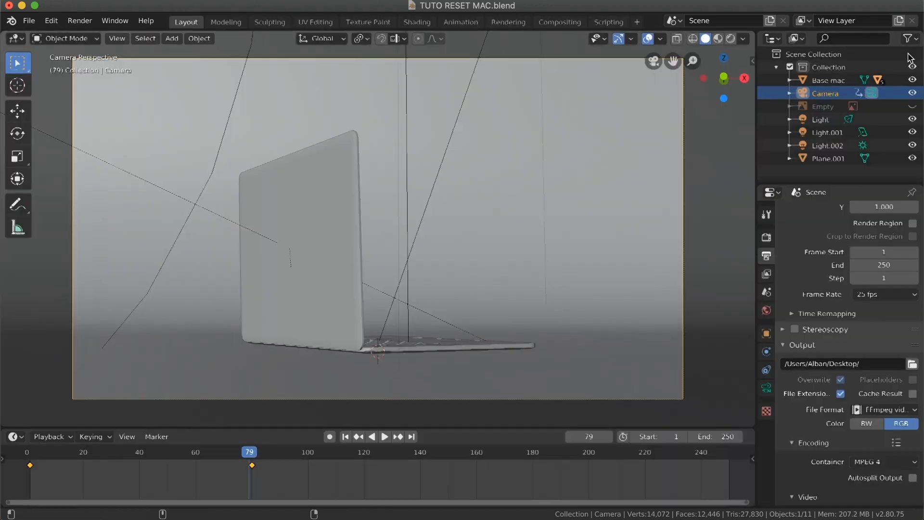
- Save the Blender file and render the full animation
scroll(813, 332, "down", 6)
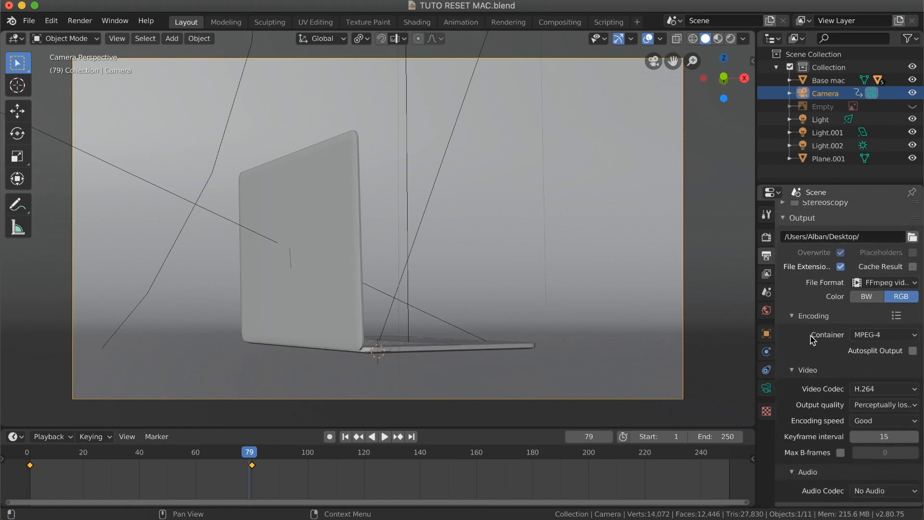
scroll(812, 339, "down", 2)
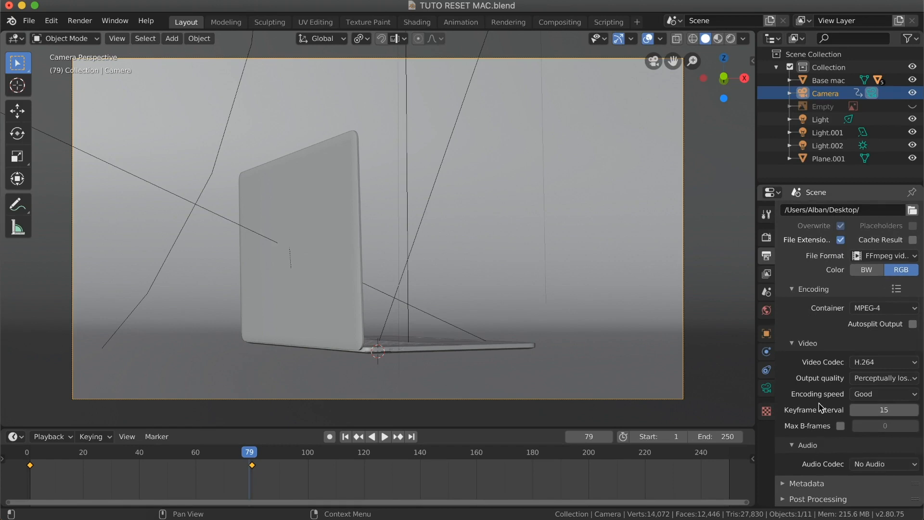
scroll(815, 389, "up", 15)
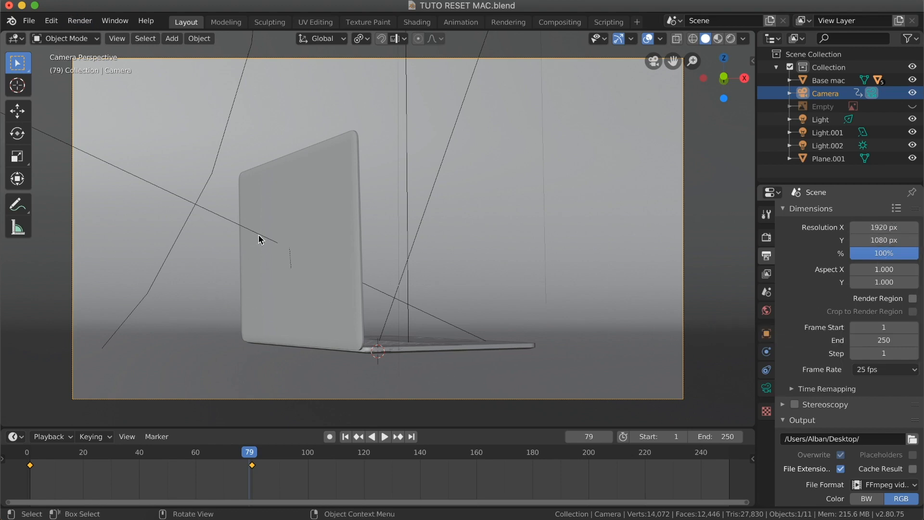
key("super+s")
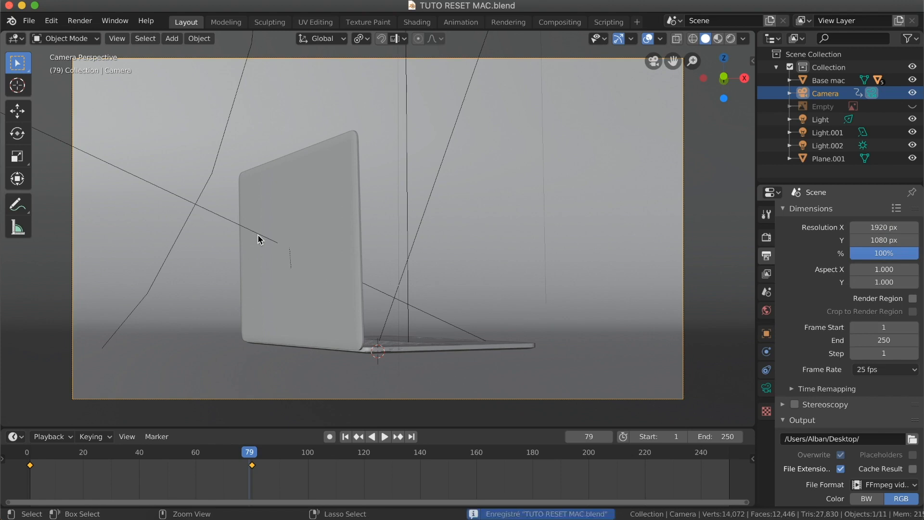
left_click(85, 25)
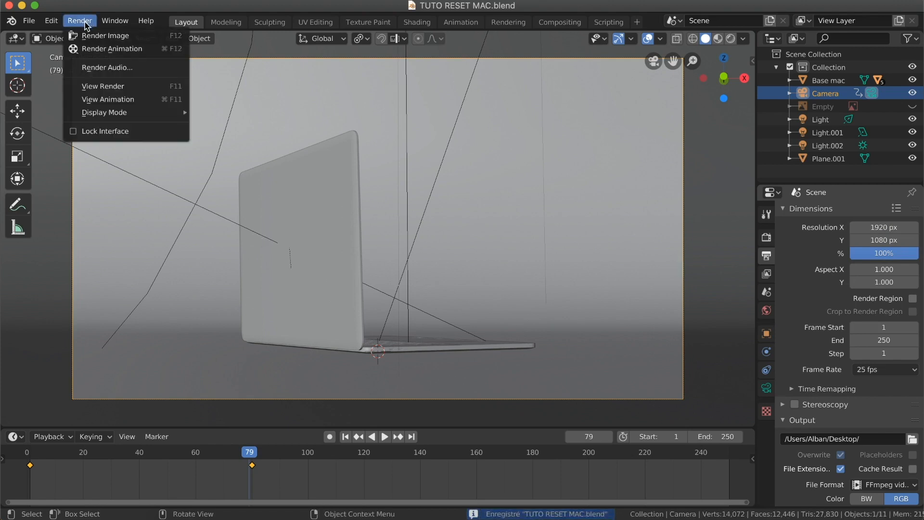
left_click(129, 51)
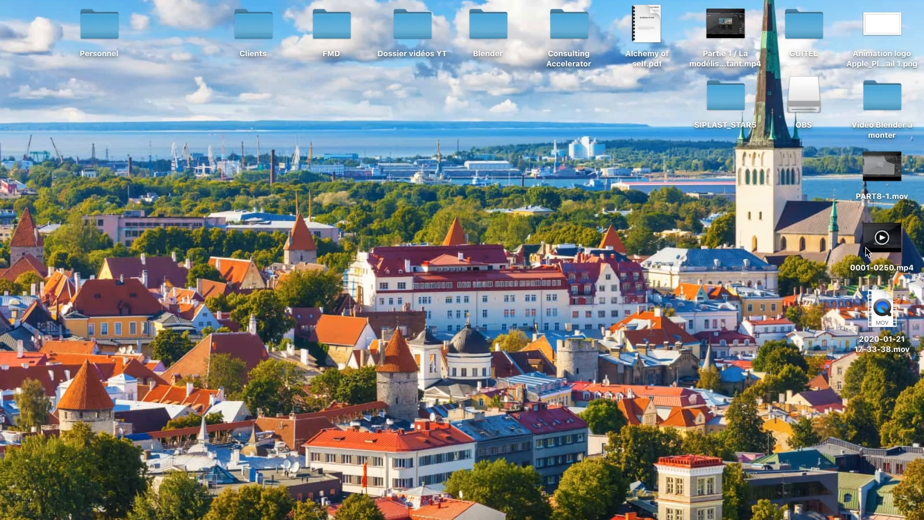
- Open the rendered video 0001-0250.mp4 from the desktop and play it, then return to Blender
double_click(882, 234)
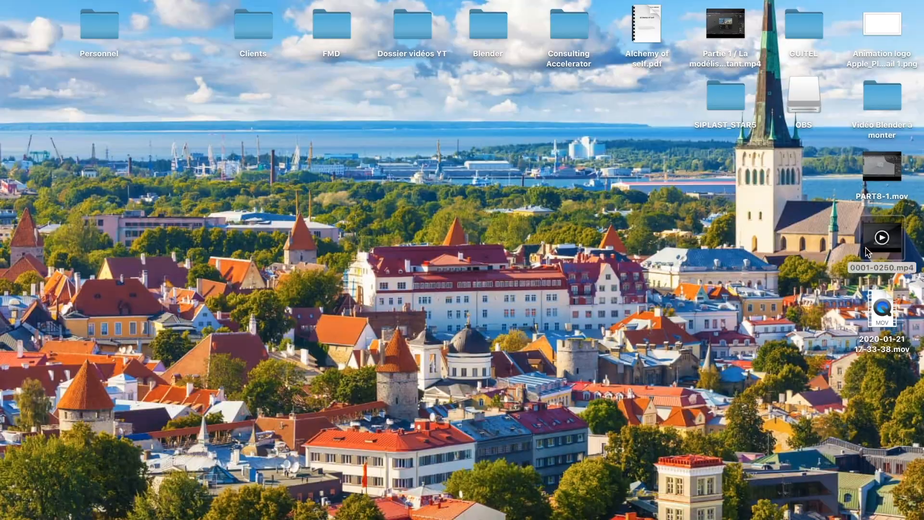
key("space")
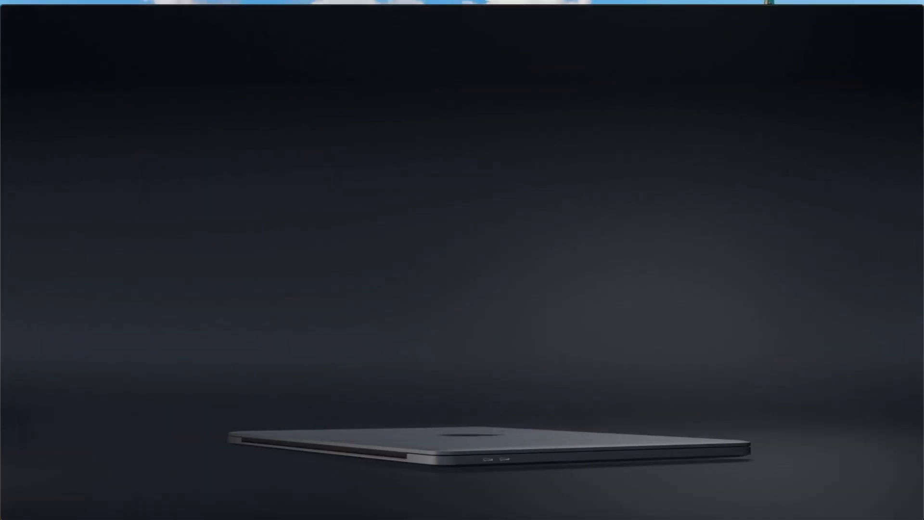
left_click(509, 516)
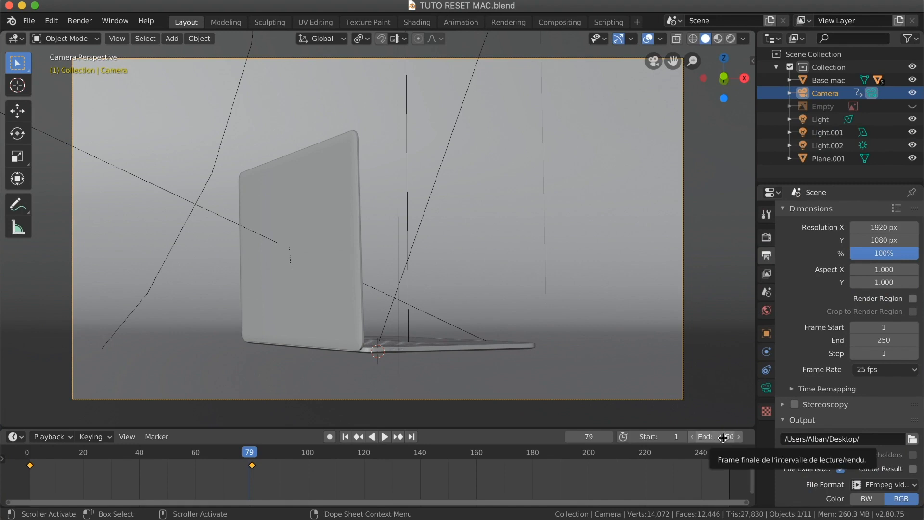
- Set the animation's end frame to 84 and play the shortened range in the viewport
left_click_drag(723, 437, 643, 437)
key("space")
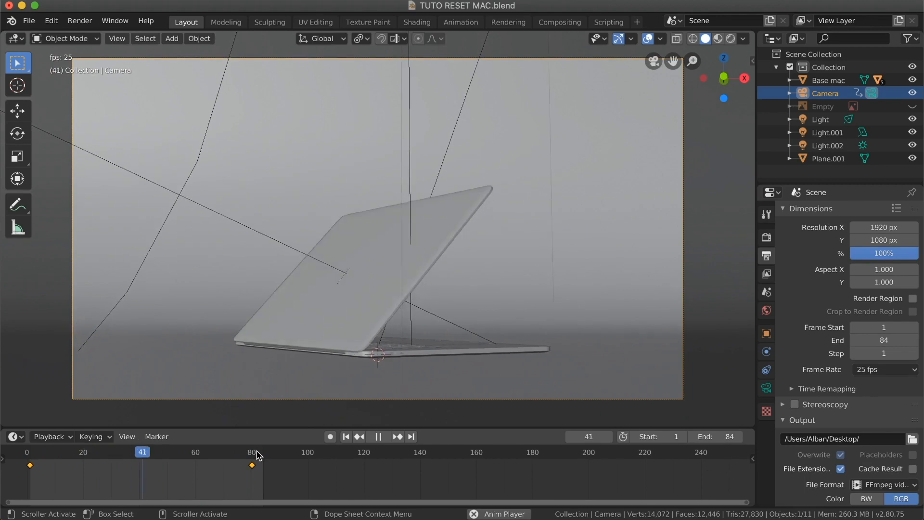
key("space")
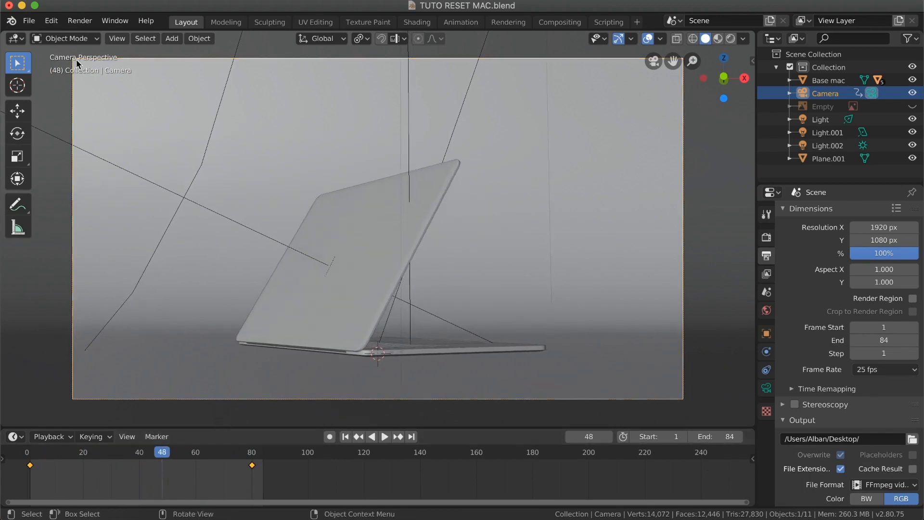
- Minimize Blender, replay the rendered video 0001-0250.mp4, close the player and switch back to Blender
left_click(21, 6)
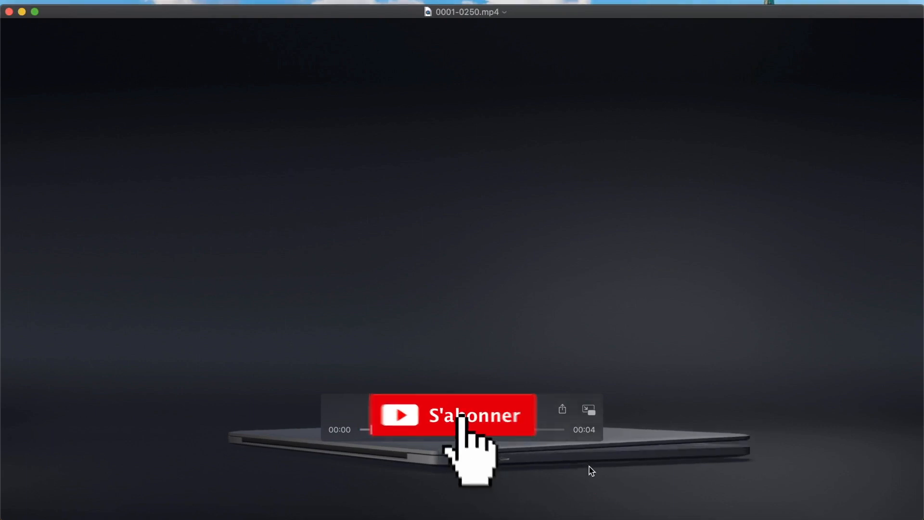
key("space")
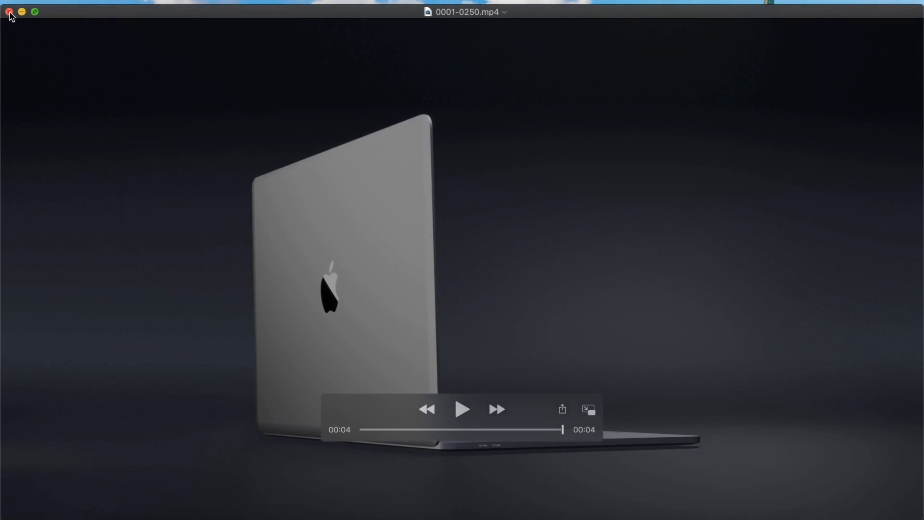
left_click(10, 12)
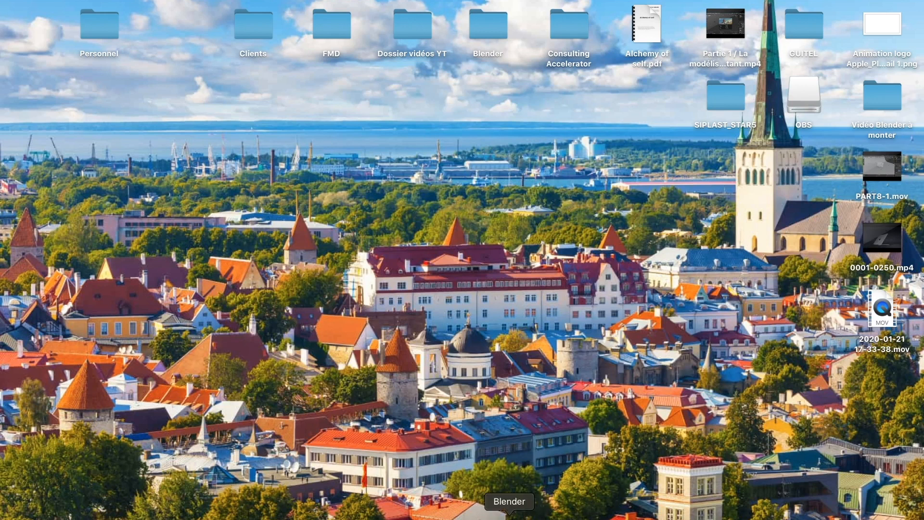
left_click(510, 511)
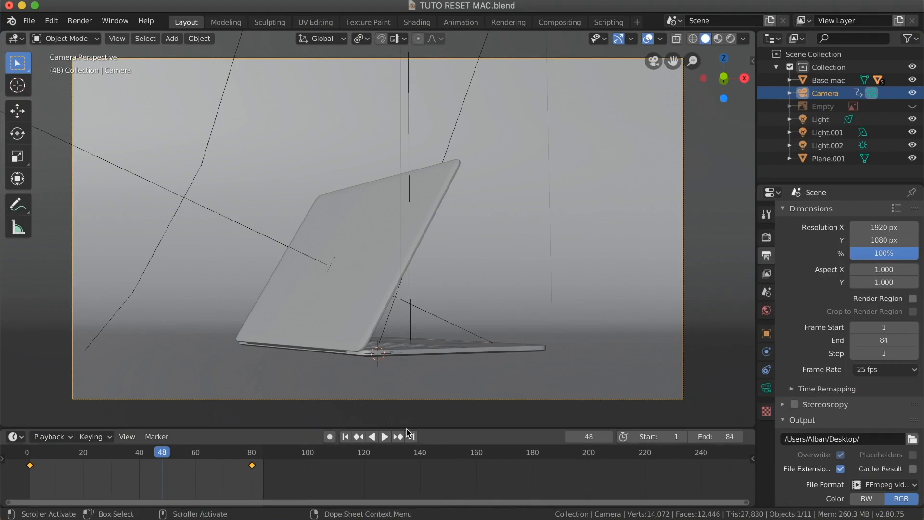